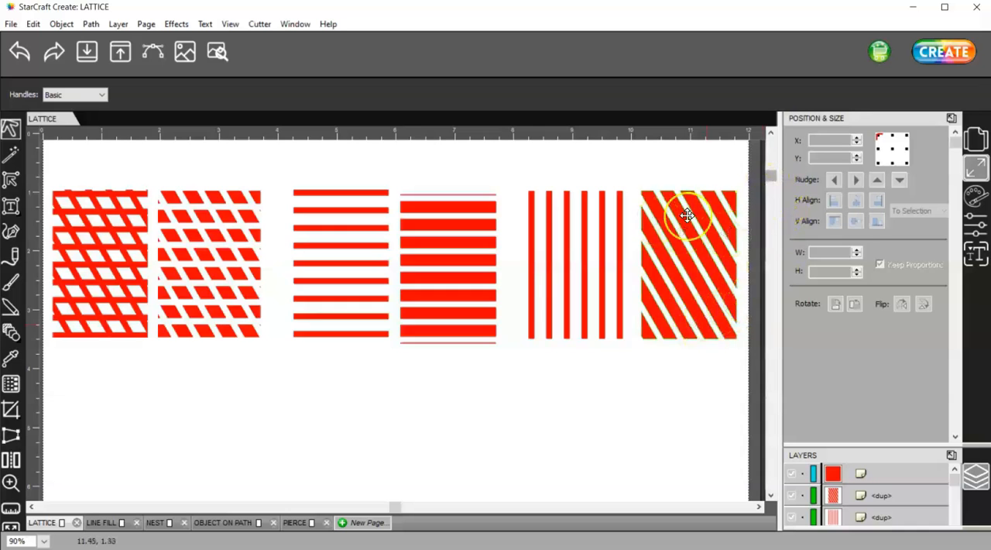
- Select the large red square lower on the page, open the Lattice effect for it and view the available line types
{"action": "left_click_drag", "start_coordinate": [772, 179], "coordinate": [776, 445]}
{"action": "left_click_drag", "start_coordinate": [436, 336], "coordinate": [325, 343]}
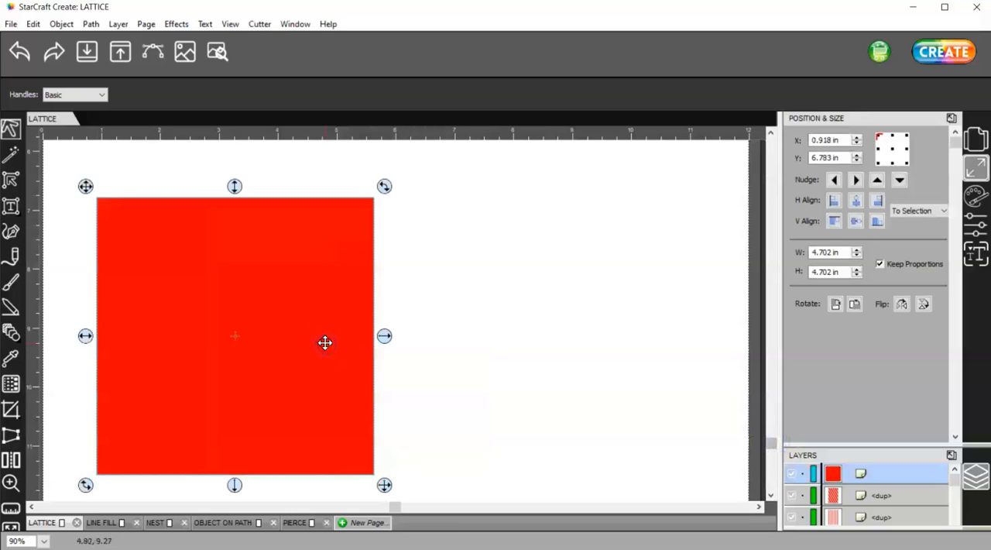
{"action": "left_click", "coordinate": [175, 24]}
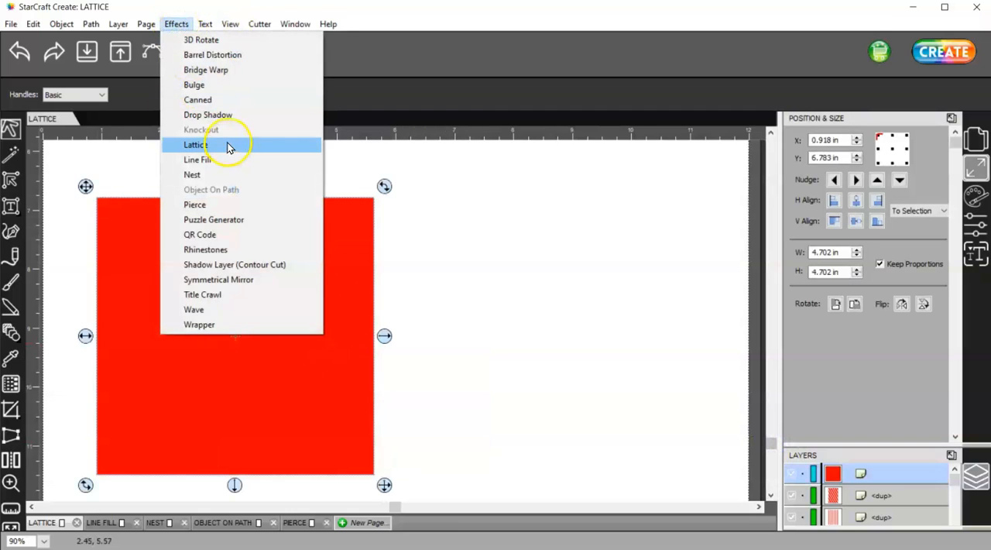
{"action": "left_click", "coordinate": [196, 145]}
{"action": "left_click_drag", "start_coordinate": [504, 155], "coordinate": [607, 155]}
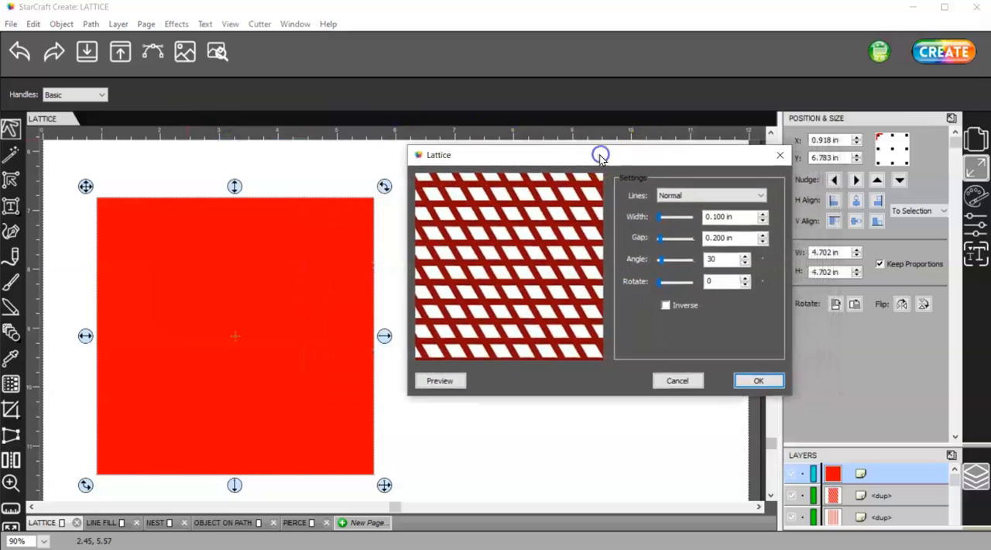
{"action": "left_click", "coordinate": [672, 195]}
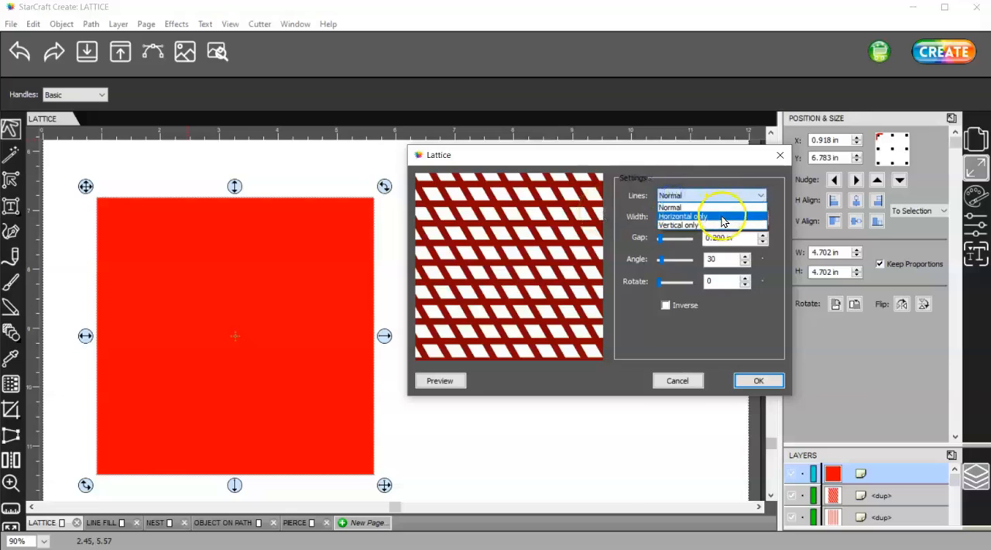
{"action": "left_click", "coordinate": [699, 158]}
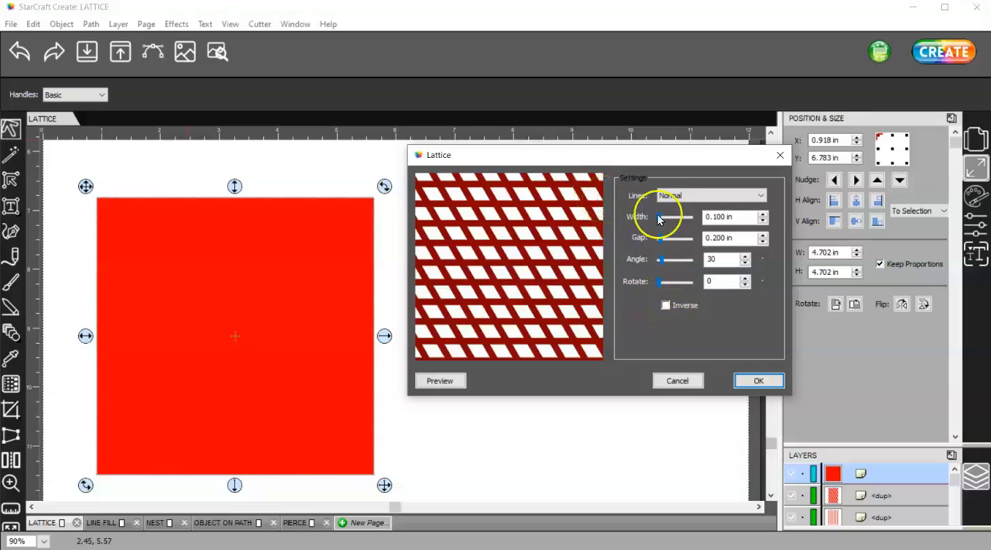
- Preview the lattice on the square with a line width of 0.300 in, and return the width to 0.100 in
{"action": "left_click", "coordinate": [762, 215]}
{"action": "left_click", "coordinate": [762, 215]}
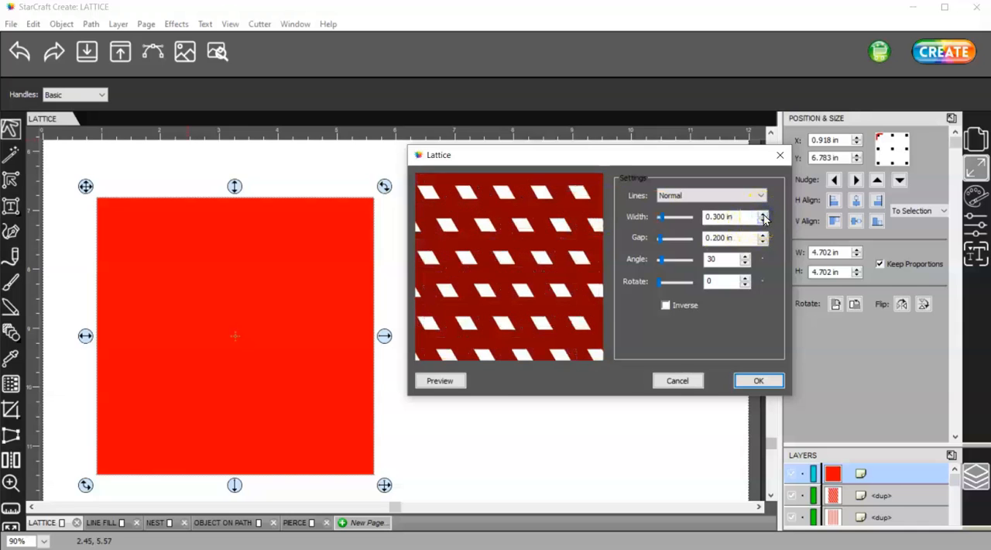
{"action": "left_click", "coordinate": [453, 378]}
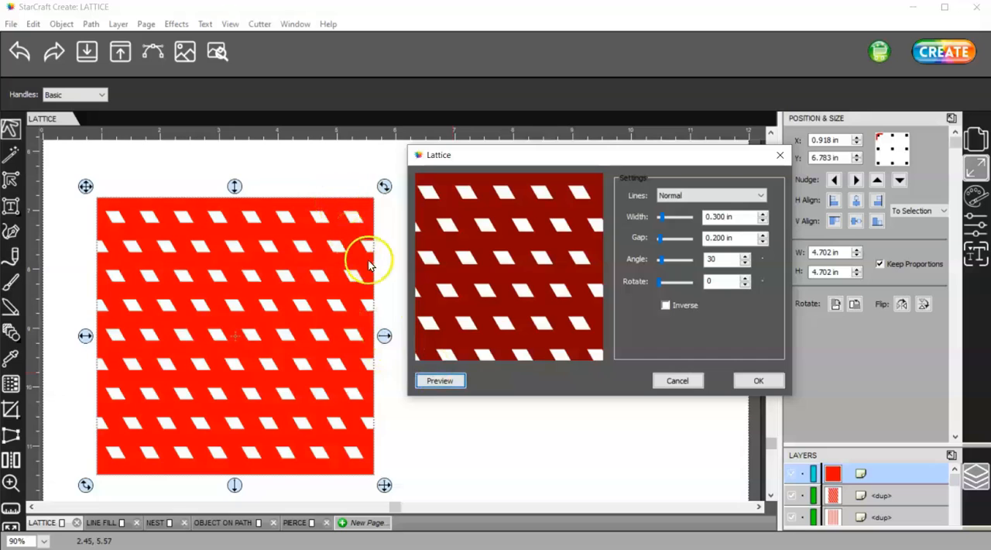
{"action": "left_click", "coordinate": [763, 220]}
{"action": "left_click", "coordinate": [763, 221]}
{"action": "left_click", "coordinate": [762, 221]}
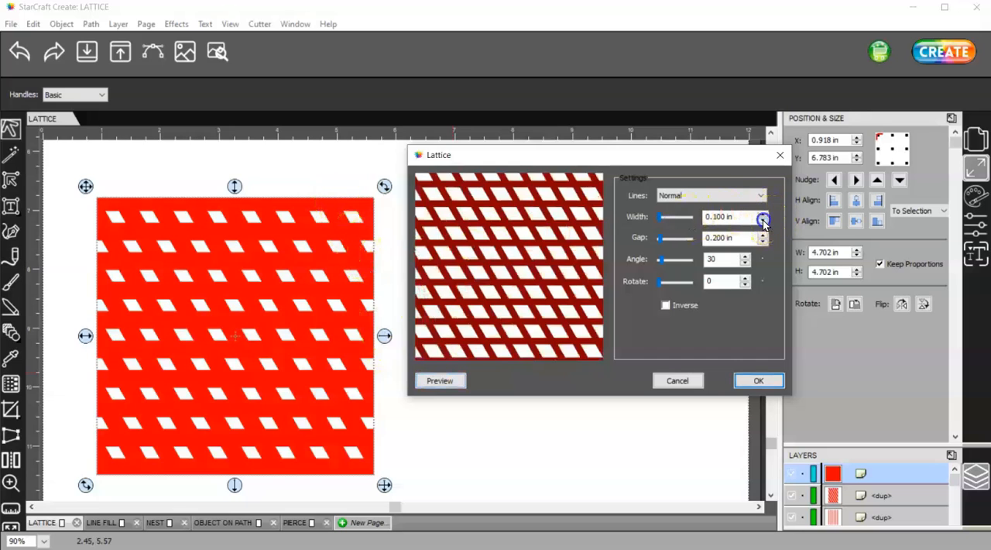
- Set the lattice line width to 0.050 in and preview it on the square
{"action": "left_click", "coordinate": [730, 218]}
{"action": "double_click", "coordinate": [725, 218]}
{"action": "left_click", "coordinate": [726, 219]}
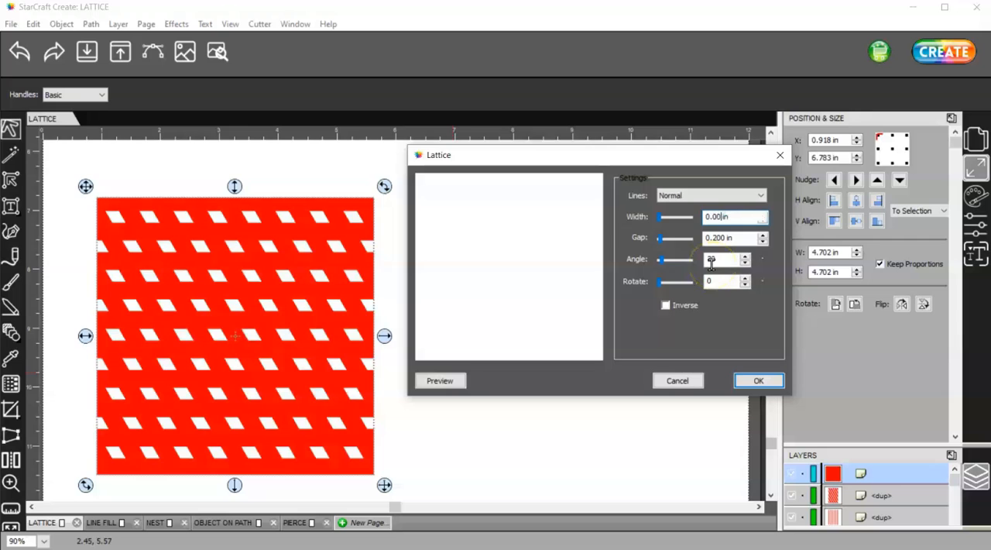
{"action": "key", "text": "Tab"}
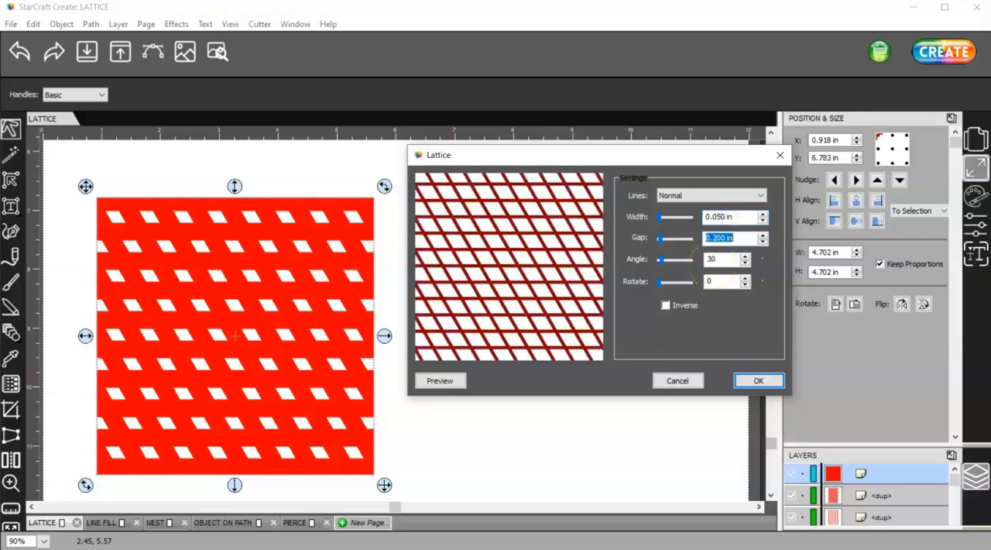
{"action": "left_click", "coordinate": [441, 378]}
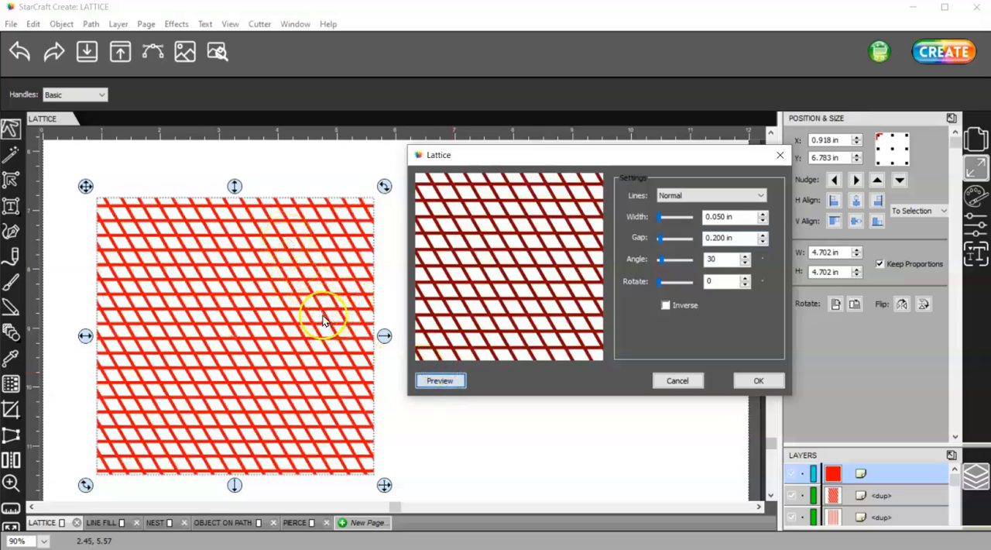
- Set the lattice gap to 0.600 in and preview it on the square
{"action": "left_click", "coordinate": [659, 238]}
{"action": "left_click_drag", "start_coordinate": [664, 237], "coordinate": [666, 244]}
{"action": "left_click", "coordinate": [440, 380]}
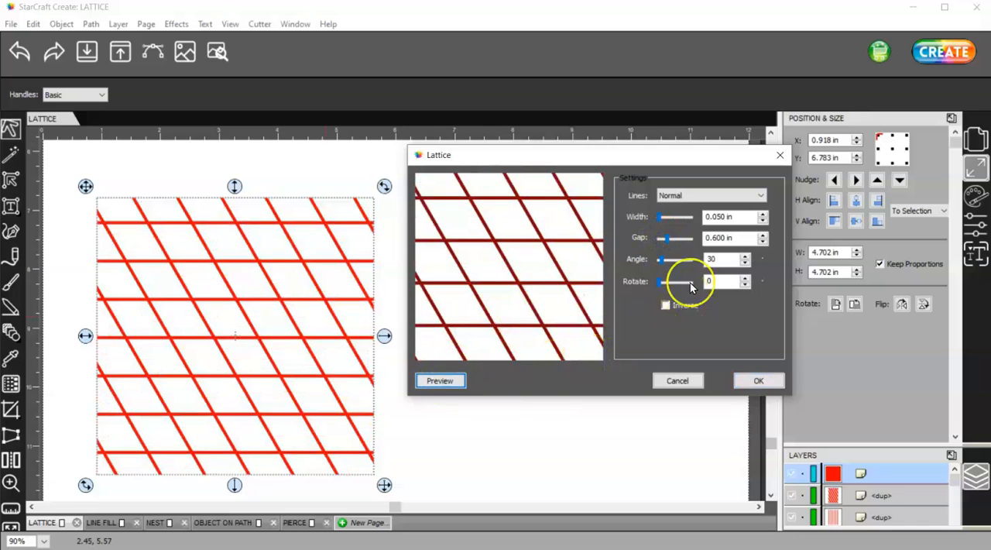
- Set the lattice line width to 0.100 in
{"action": "left_click", "coordinate": [762, 216]}
{"action": "double_click", "coordinate": [733, 220]}
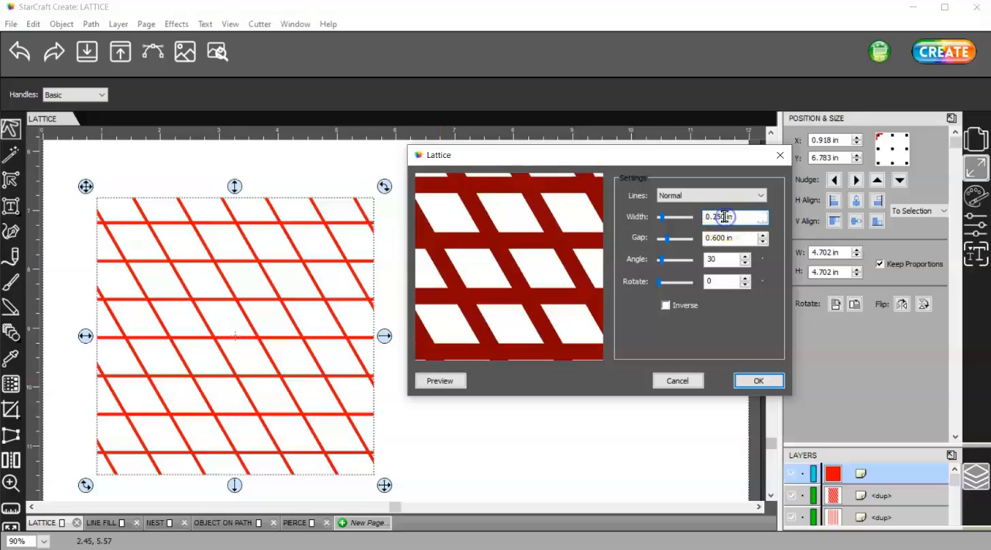
{"action": "double_click", "coordinate": [724, 217]}
{"action": "left_click", "coordinate": [712, 218]}
{"action": "type", "text": "10"}
{"action": "key", "text": "Delete"}
{"action": "key", "text": "Delete"}
{"action": "key", "text": "Delete"}
{"action": "key", "text": "Tab"}
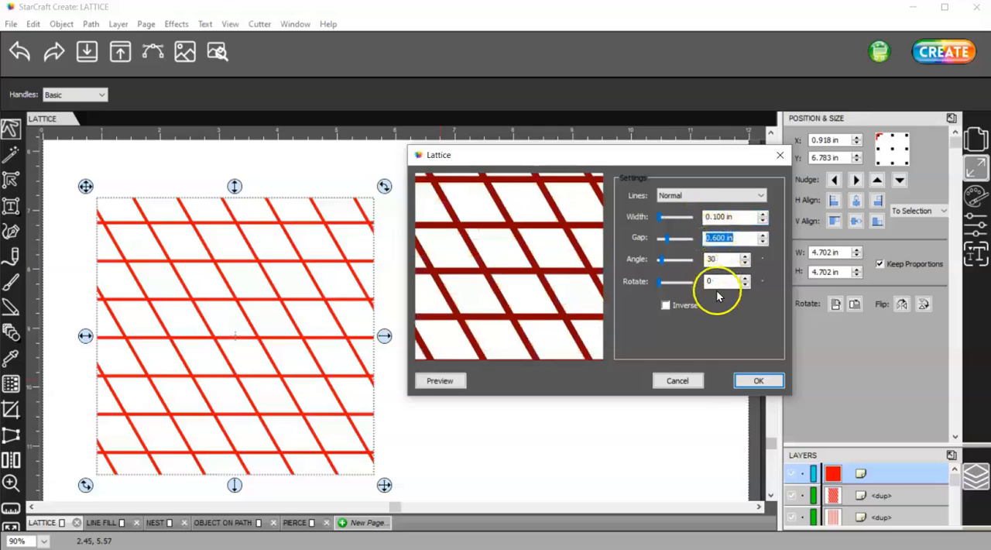
- Preview the lattice at an angle of 47, and change the angle to 125 with a fresh preview
{"action": "left_click_drag", "start_coordinate": [660, 259], "coordinate": [663, 263]}
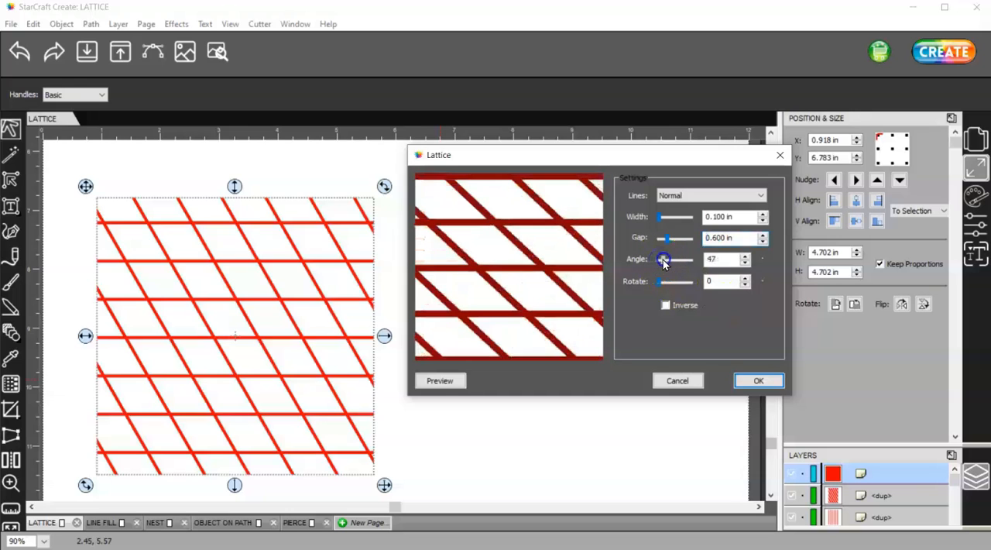
{"action": "left_click", "coordinate": [440, 380]}
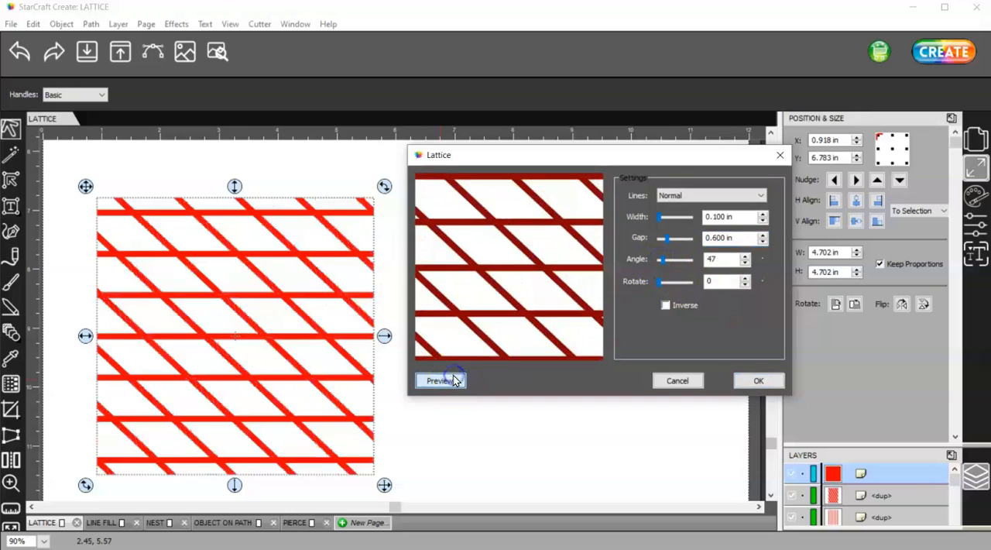
{"action": "left_click_drag", "start_coordinate": [662, 264], "coordinate": [671, 265]}
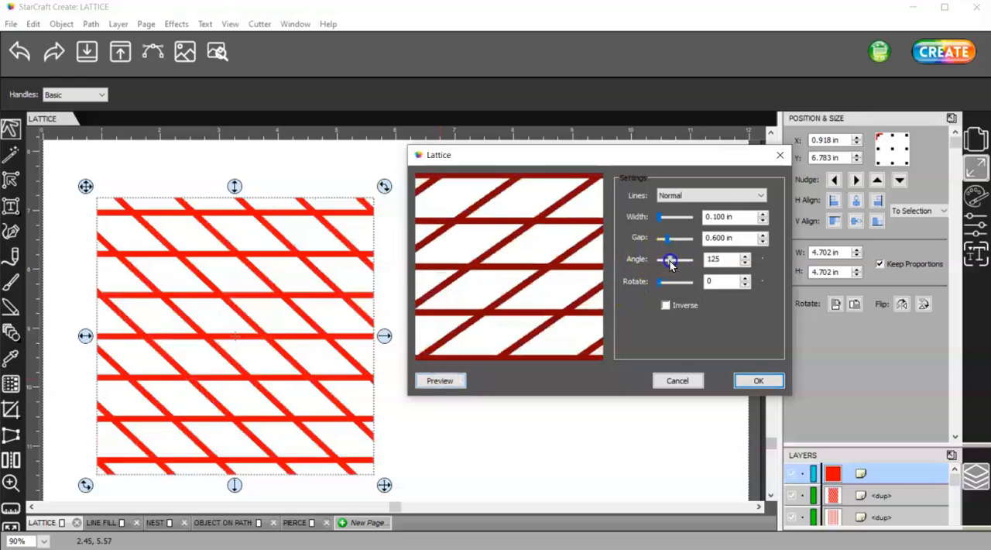
{"action": "left_click", "coordinate": [443, 380]}
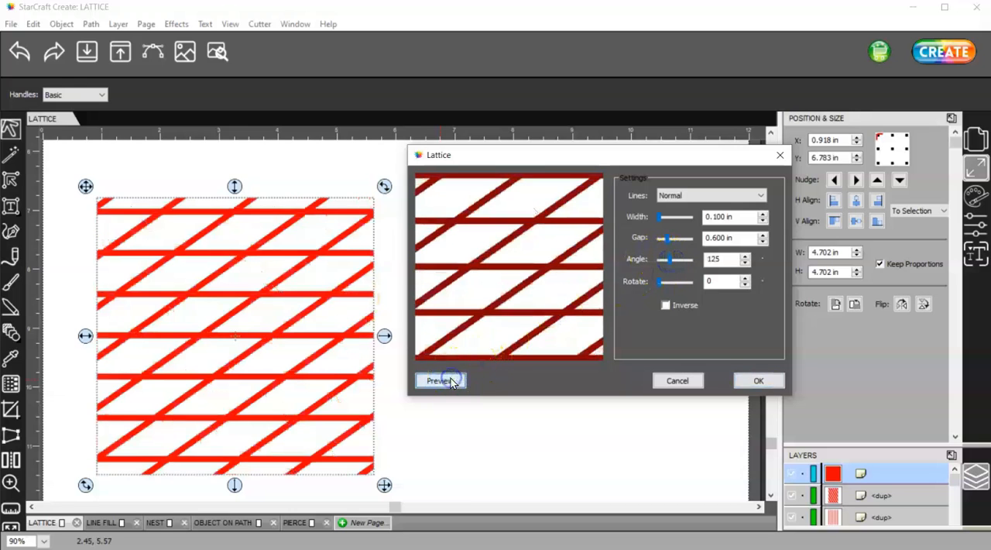
- Rotate the lattice by 70 and invert it, previewing both changes on the square
{"action": "left_click_drag", "start_coordinate": [659, 281], "coordinate": [663, 283]}
{"action": "left_click", "coordinate": [439, 381]}
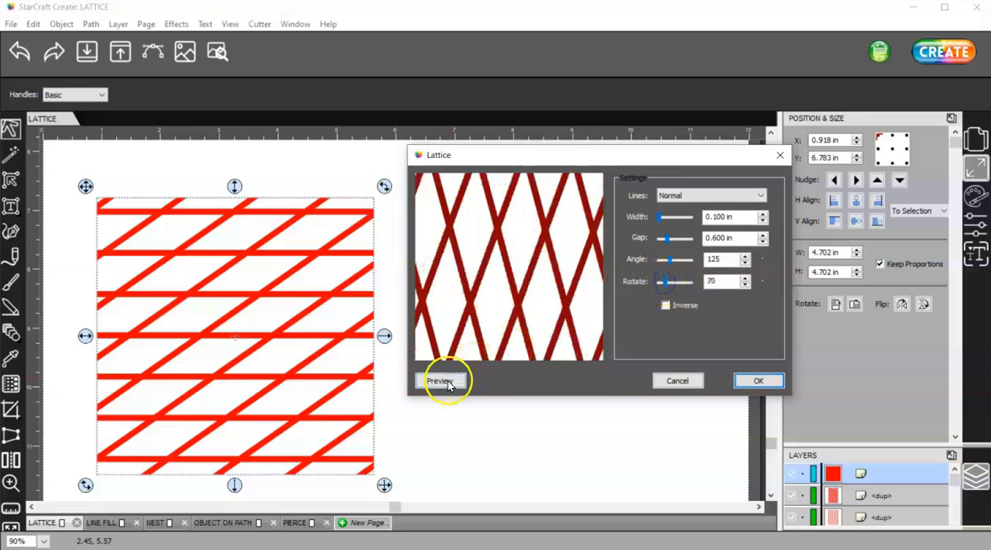
{"action": "left_click", "coordinate": [665, 305]}
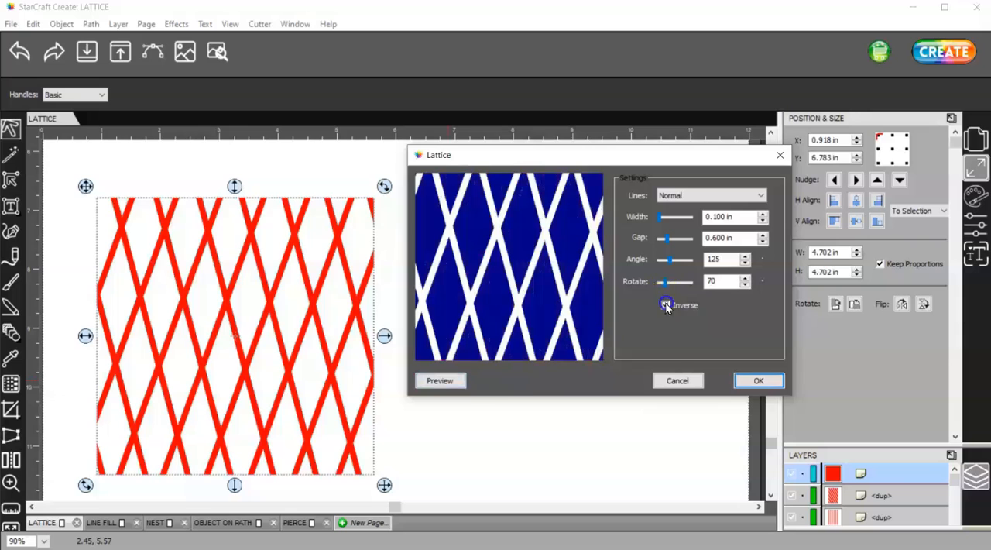
{"action": "left_click", "coordinate": [454, 381]}
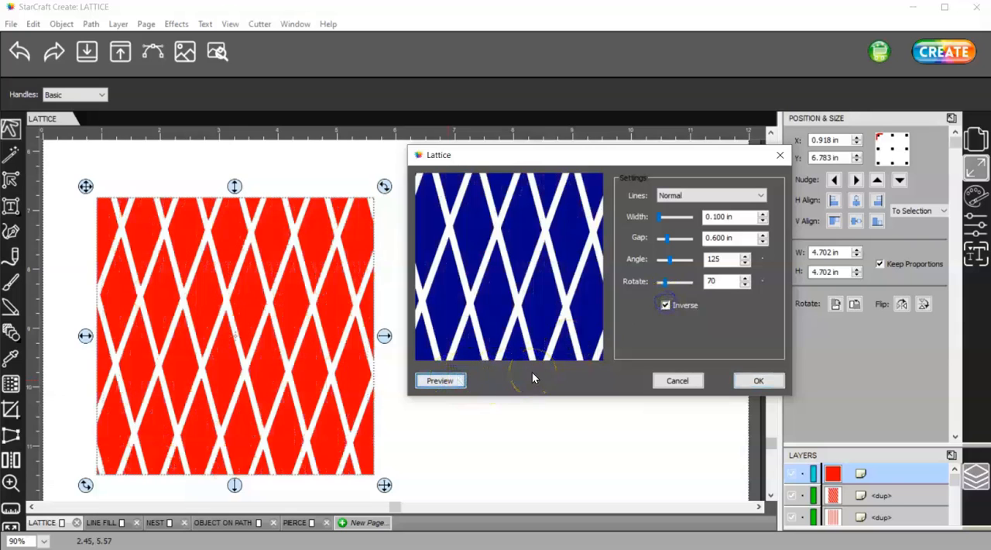
- Look through the lattice line types, keep Normal and close the Lattice dialog
{"action": "left_click", "coordinate": [714, 195]}
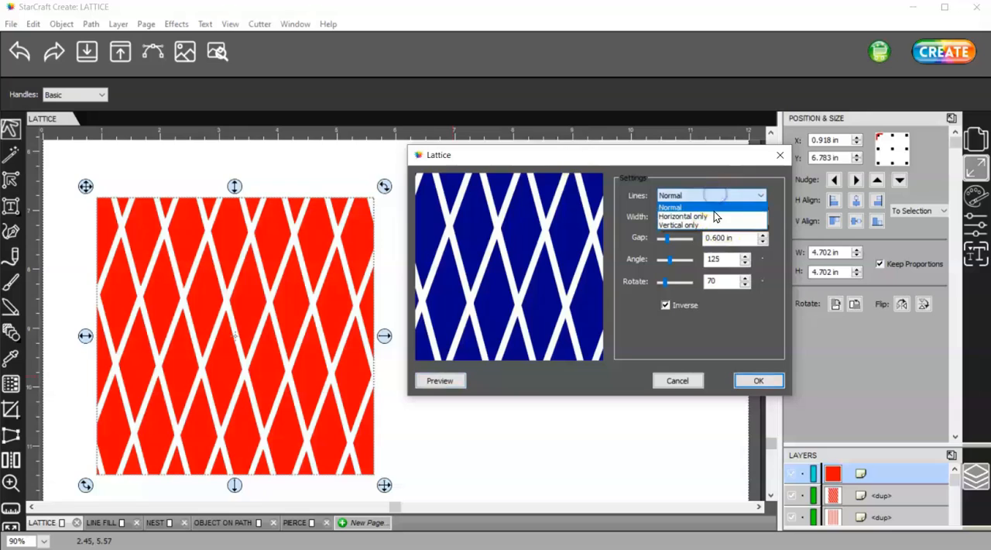
{"action": "left_click", "coordinate": [717, 225]}
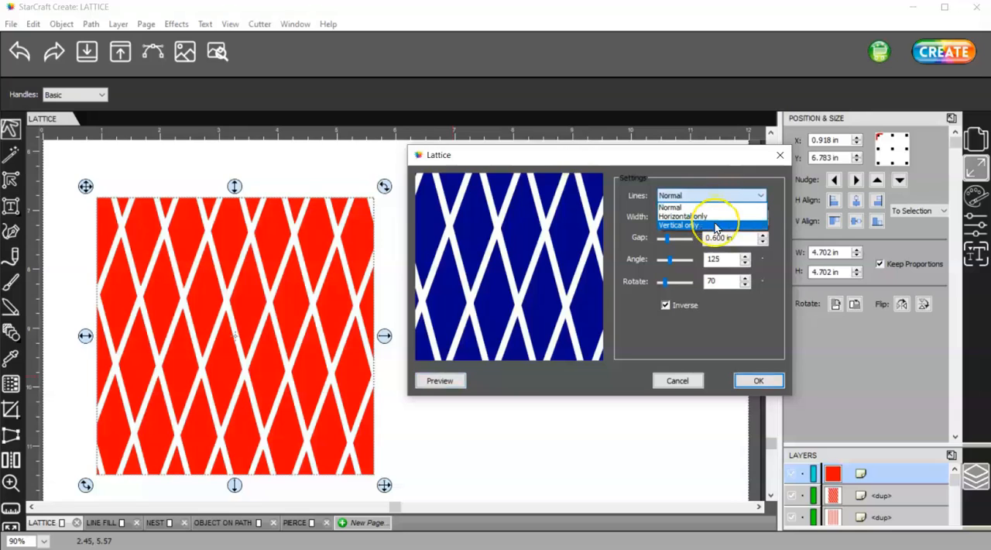
{"action": "left_click", "coordinate": [675, 337]}
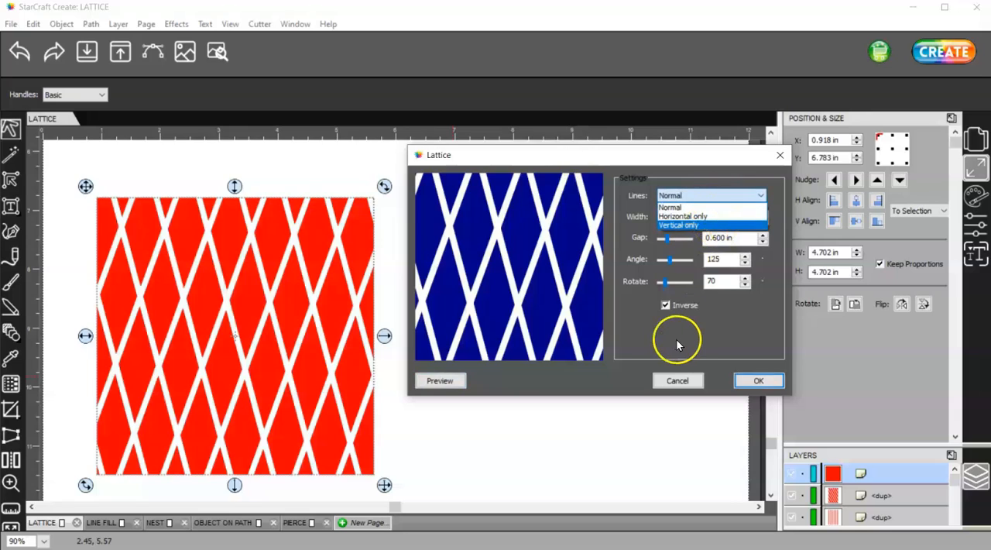
{"action": "left_click", "coordinate": [679, 343]}
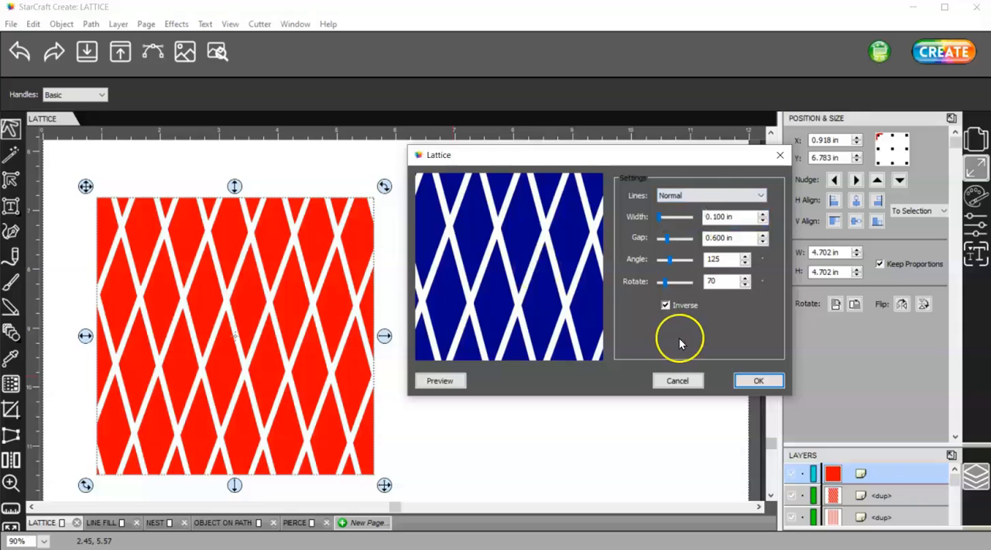
{"action": "left_click", "coordinate": [674, 380]}
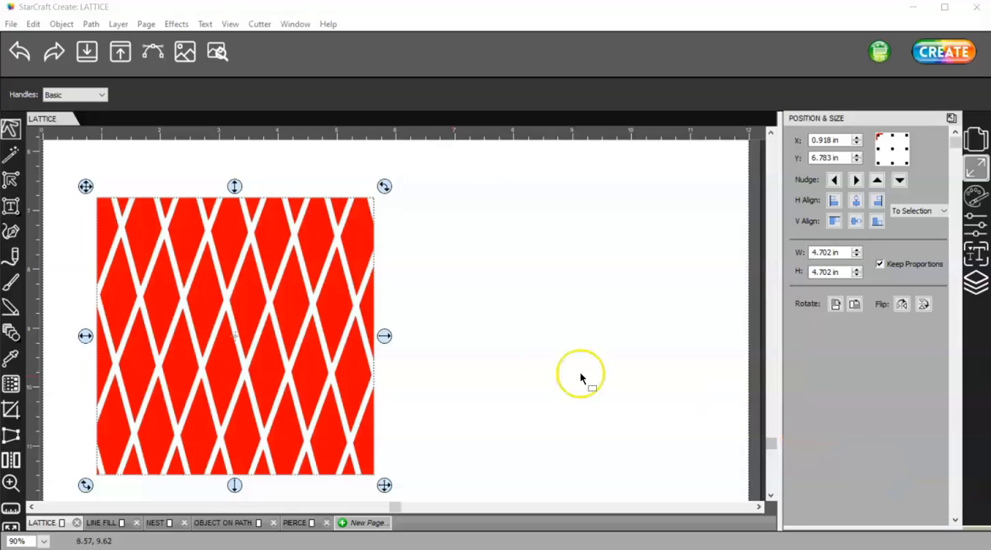
- Draw a circle about 2.97 in across in the empty area beside the lattice square
{"action": "left_click", "coordinate": [11, 332]}
{"action": "left_click_drag", "start_coordinate": [13, 334], "coordinate": [52, 331]}
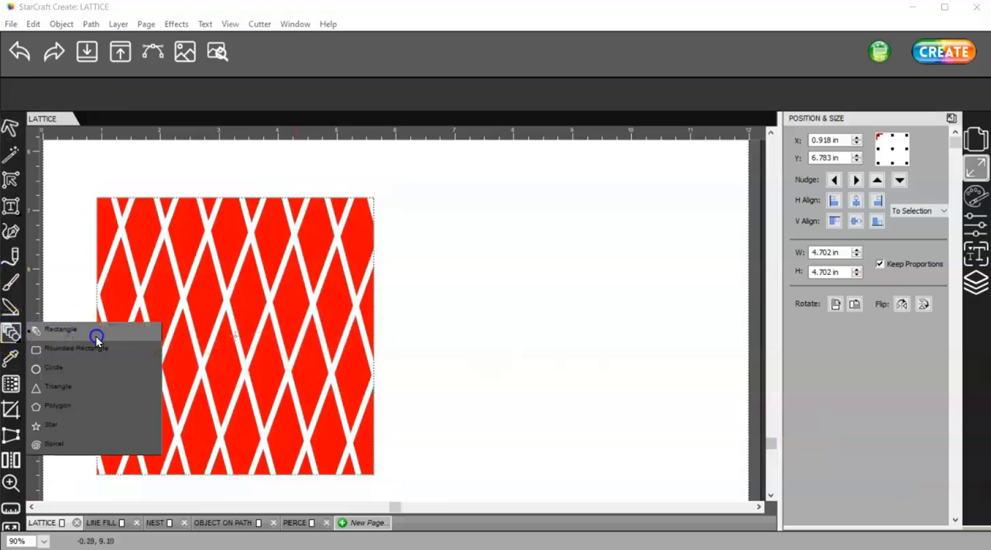
{"action": "left_click_drag", "start_coordinate": [97, 338], "coordinate": [105, 371]}
{"action": "left_click_drag", "start_coordinate": [475, 280], "coordinate": [651, 442]}
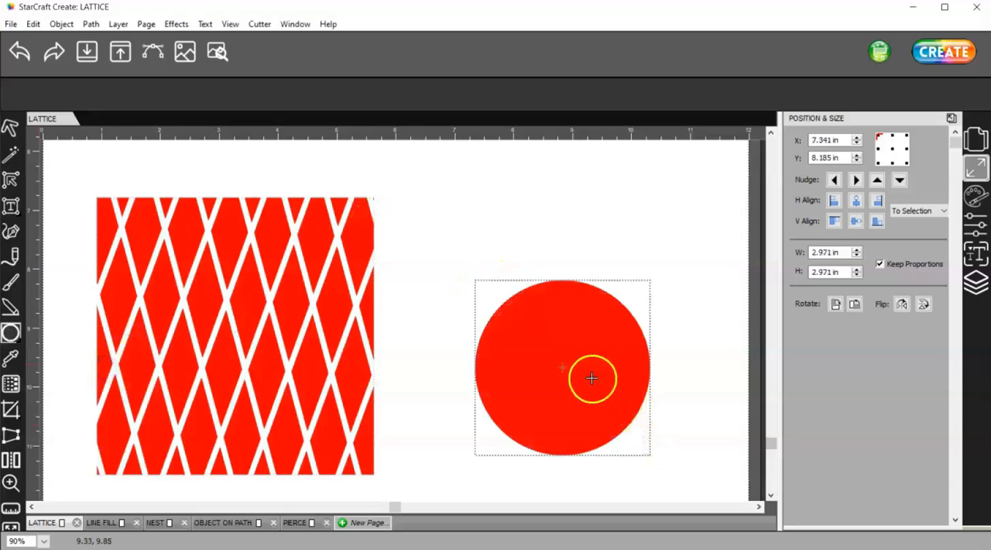
- Make a smaller copy of the circle, about 2.65 in across, overlapping the upper part of the original
{"action": "left_click", "coordinate": [11, 127]}
{"action": "left_click_drag", "start_coordinate": [595, 356], "coordinate": [659, 427], "text": "alt"}
{"action": "left_click_drag", "start_coordinate": [711, 462], "coordinate": [686, 317]}
{"action": "left_click_drag", "start_coordinate": [698, 394], "coordinate": [671, 364]}
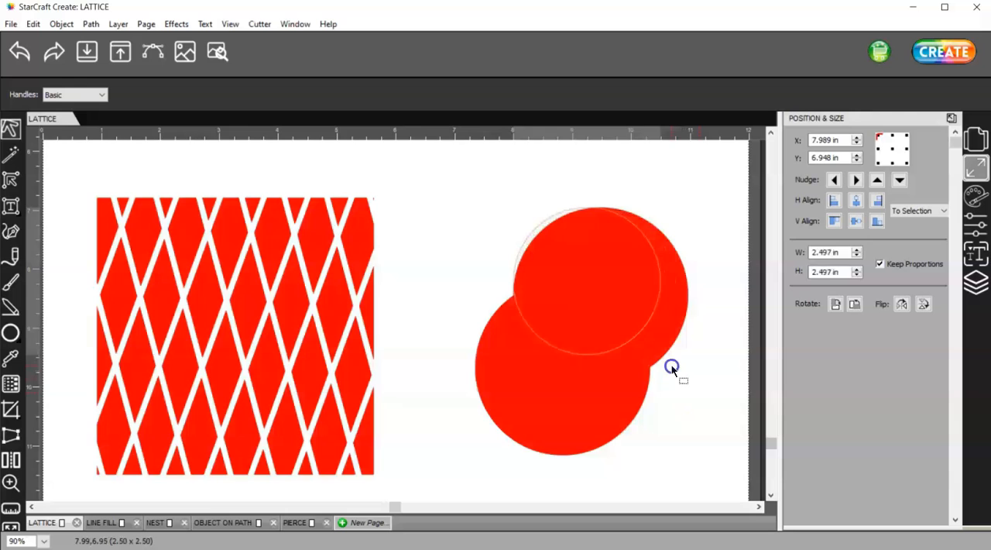
- Change the fill of the smaller circle to blue
{"action": "left_click", "coordinate": [975, 195]}
{"action": "left_click", "coordinate": [910, 142]}
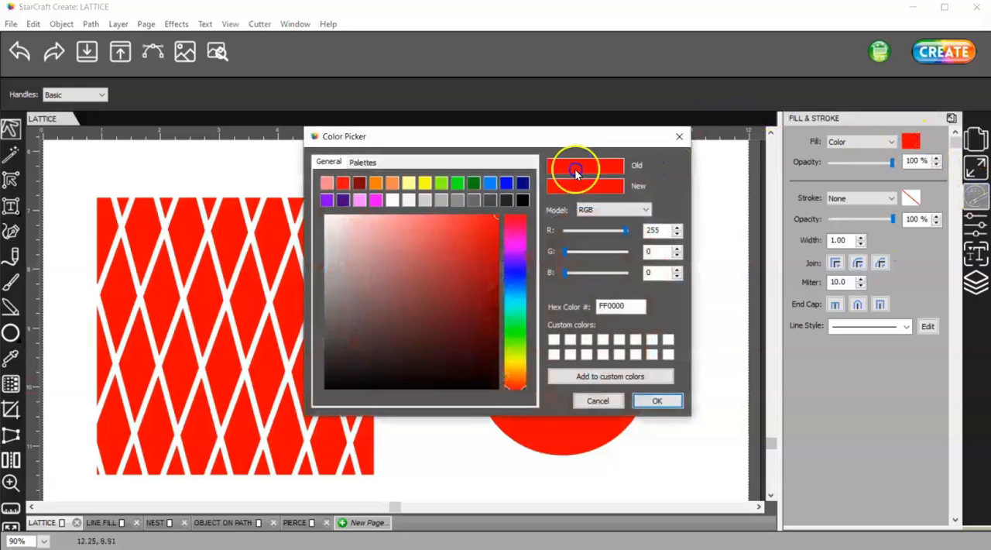
{"action": "left_click", "coordinate": [506, 182]}
{"action": "left_click", "coordinate": [670, 406]}
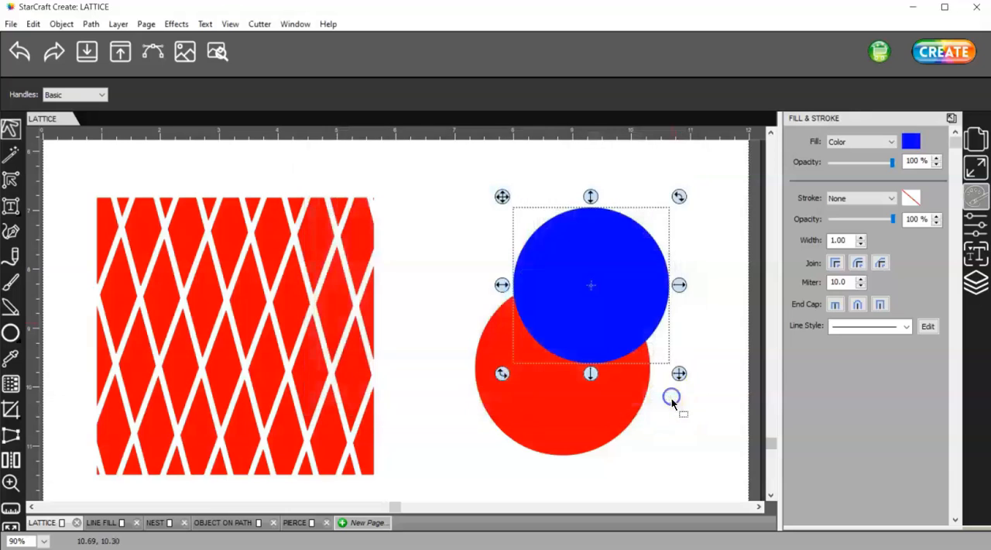
- Select both circles and center them on each other horizontally and vertically
{"action": "left_click_drag", "start_coordinate": [703, 468], "coordinate": [450, 155]}
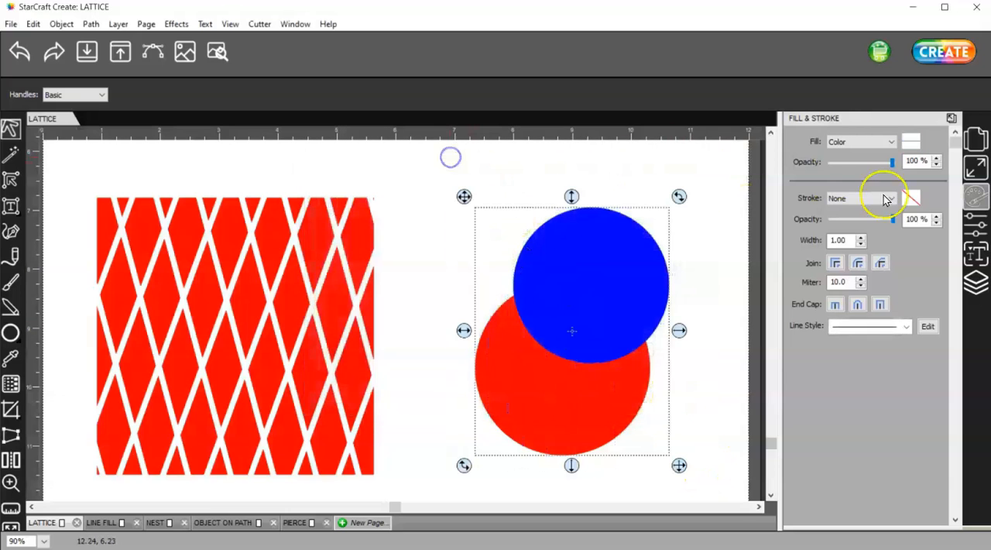
{"action": "left_click", "coordinate": [978, 164]}
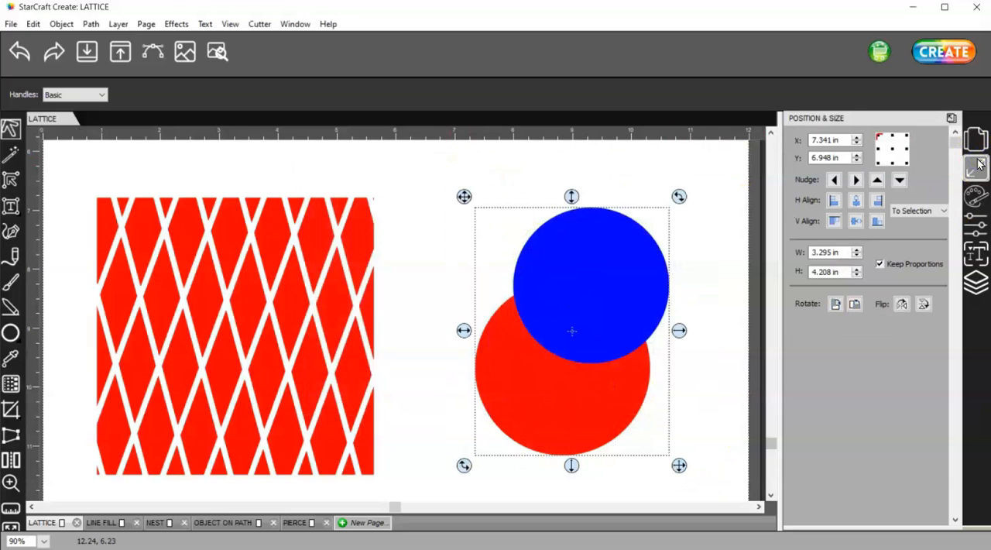
{"action": "left_click", "coordinate": [856, 201]}
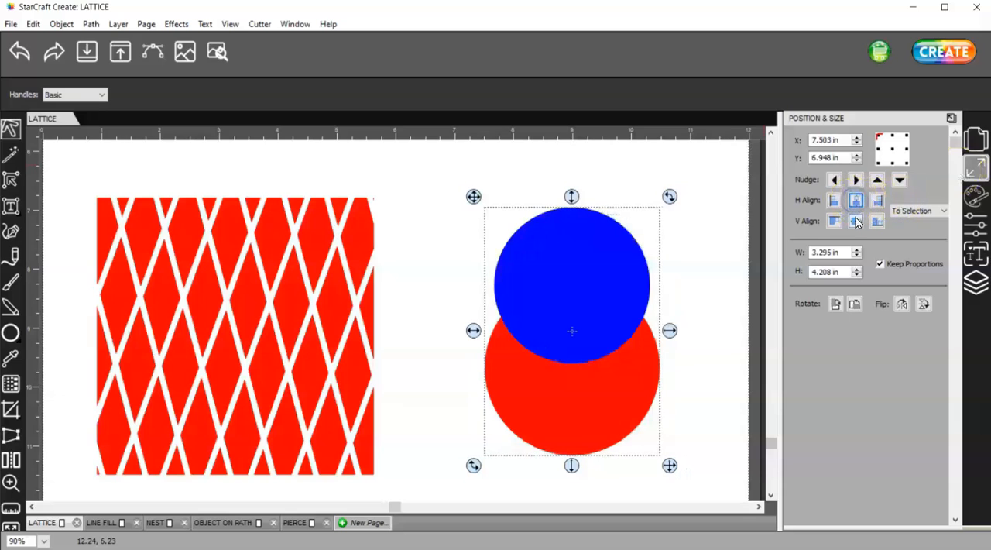
{"action": "left_click", "coordinate": [856, 221]}
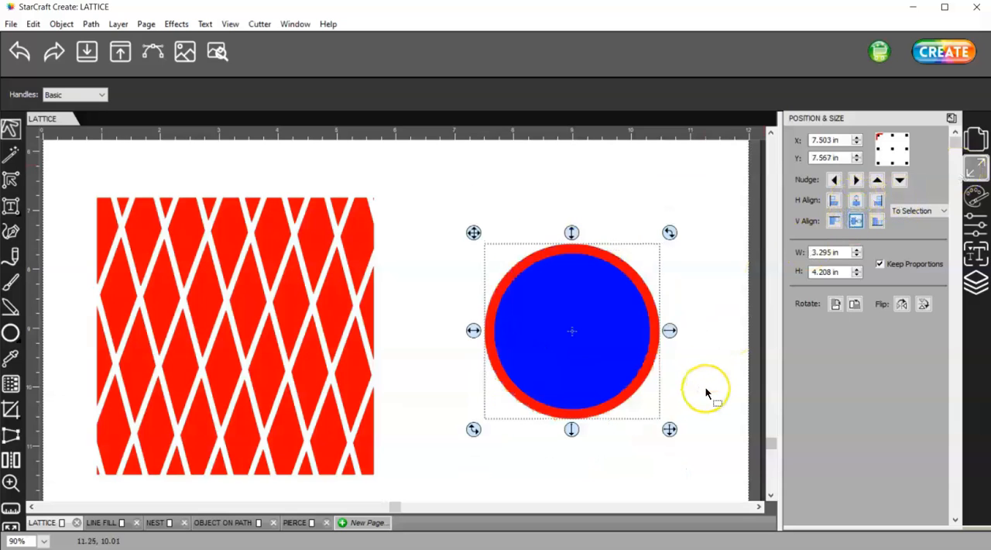
- Merge the two concentric circles into one ring and move the ring slightly up and left
{"action": "left_click_drag", "start_coordinate": [703, 450], "coordinate": [457, 203]}
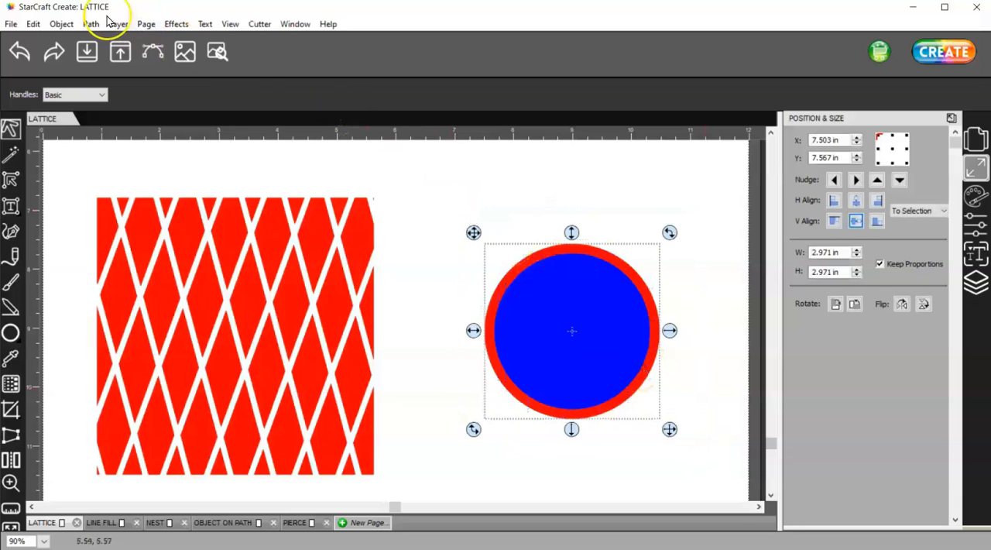
{"action": "left_click", "coordinate": [68, 25]}
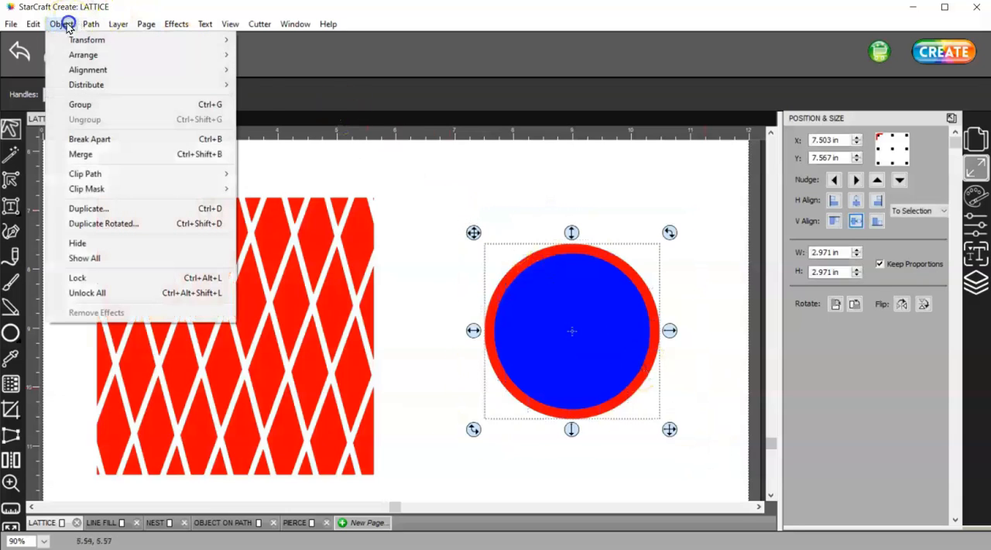
{"action": "left_click", "coordinate": [92, 155]}
{"action": "left_click_drag", "start_coordinate": [555, 260], "coordinate": [538, 235]}
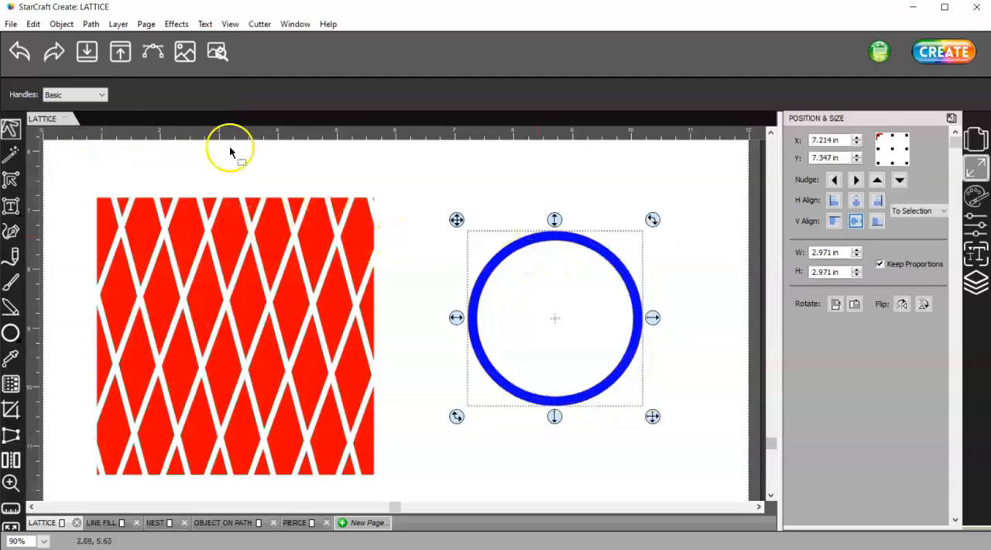
- Import dog-paw.svg from the Animals folder
{"action": "left_click", "coordinate": [89, 52]}
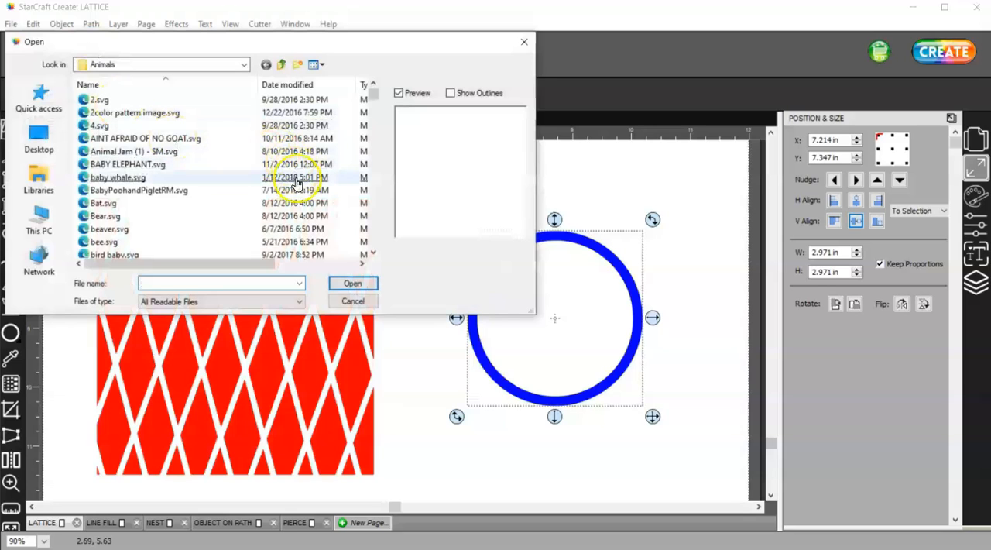
{"action": "scroll", "coordinate": [297, 182], "scroll_direction": "down", "scroll_amount": 5}
{"action": "scroll", "coordinate": [297, 183], "scroll_direction": "down", "scroll_amount": 5}
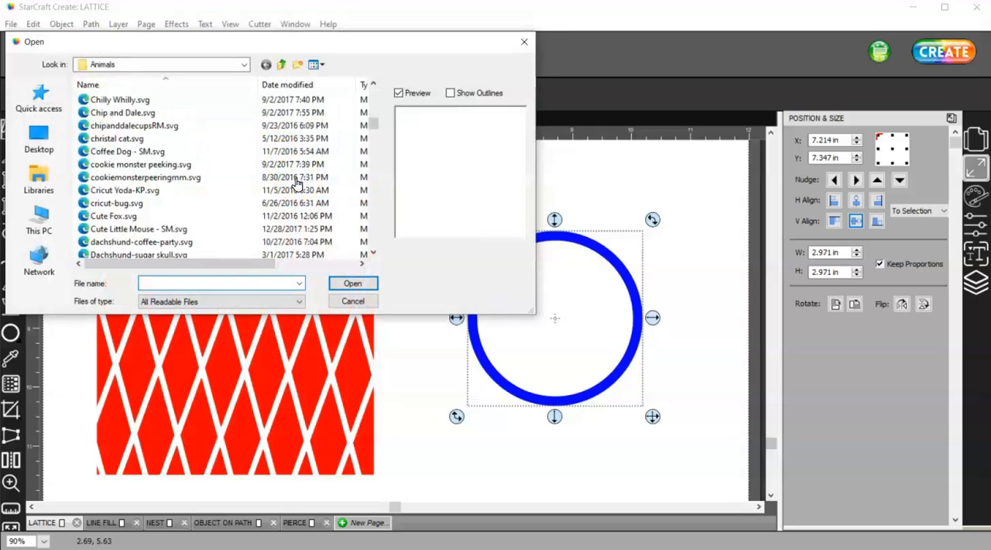
{"action": "scroll", "coordinate": [297, 183], "scroll_direction": "down", "scroll_amount": 5}
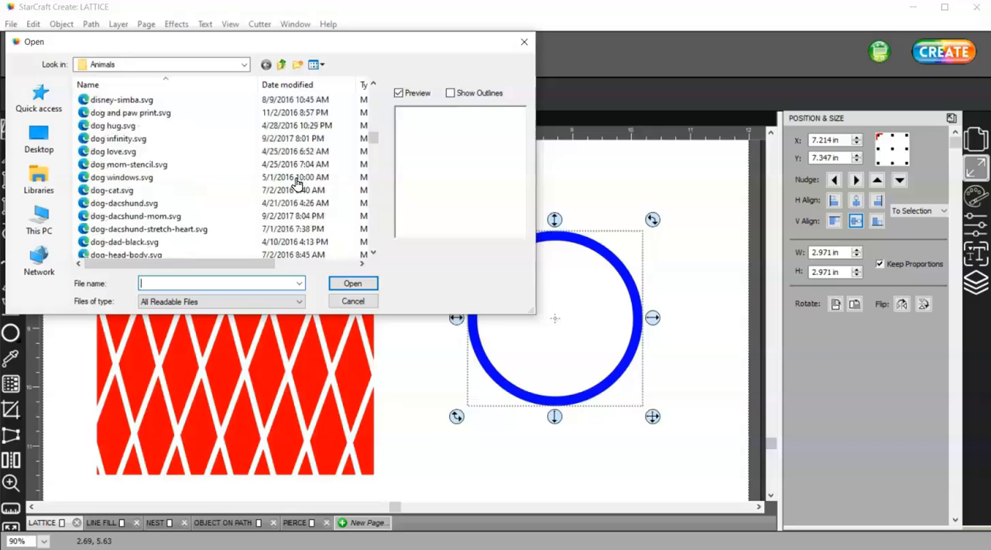
{"action": "scroll", "coordinate": [297, 182], "scroll_direction": "down", "scroll_amount": 3}
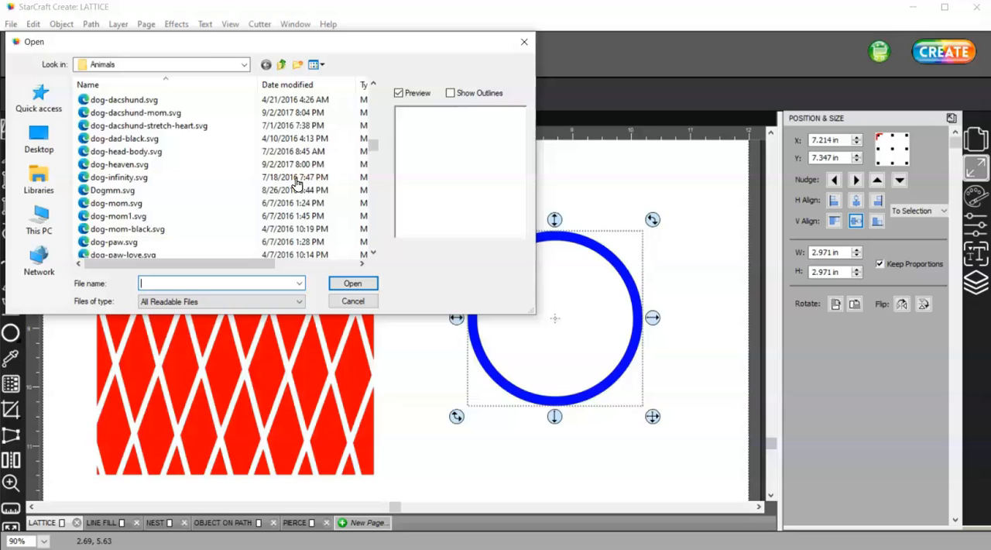
{"action": "scroll", "coordinate": [298, 183], "scroll_direction": "down", "scroll_amount": 2}
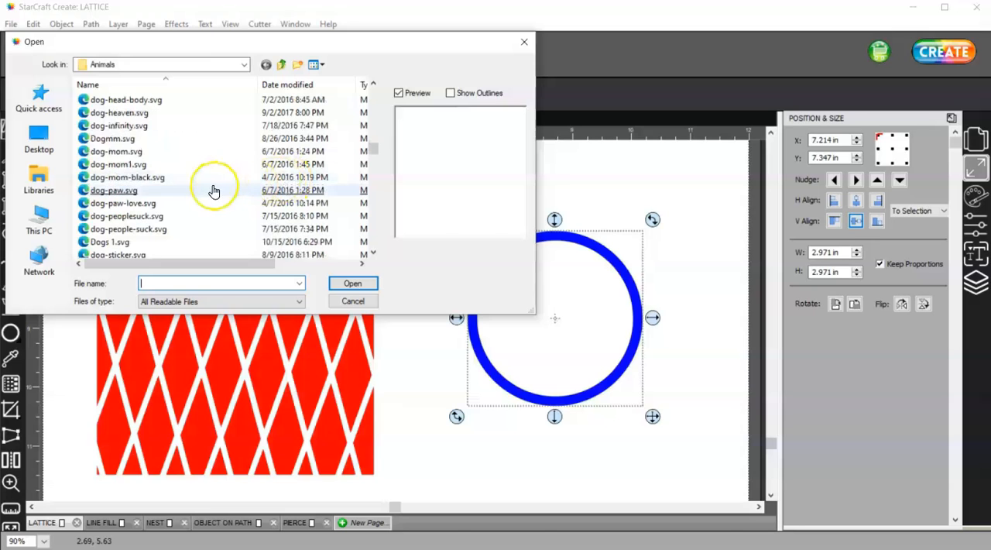
{"action": "left_click", "coordinate": [116, 190]}
{"action": "left_click", "coordinate": [350, 283]}
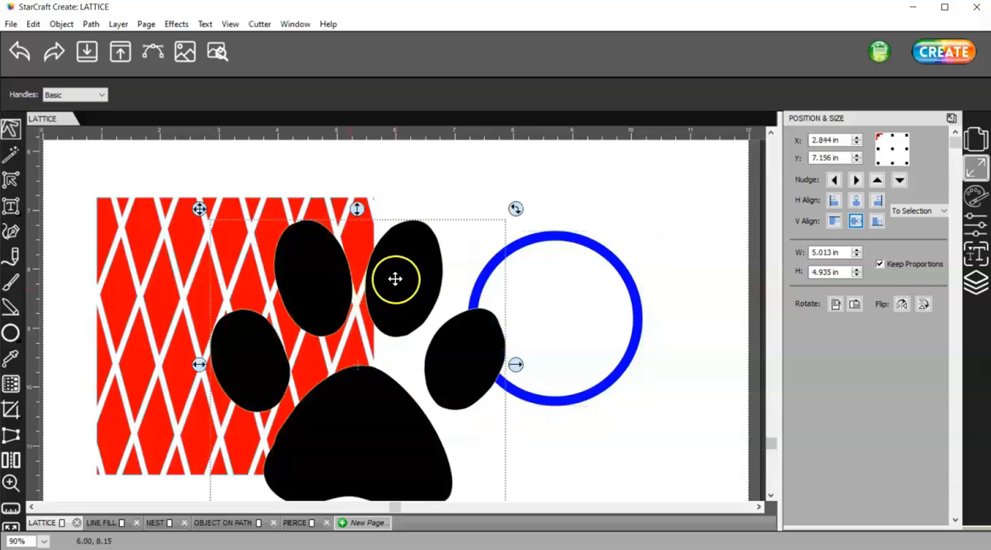
- Move the paw print over the blue ring, then delete the paw print
{"action": "left_click_drag", "start_coordinate": [394, 278], "coordinate": [581, 278]}
{"action": "left_click_drag", "start_coordinate": [585, 229], "coordinate": [583, 230]}
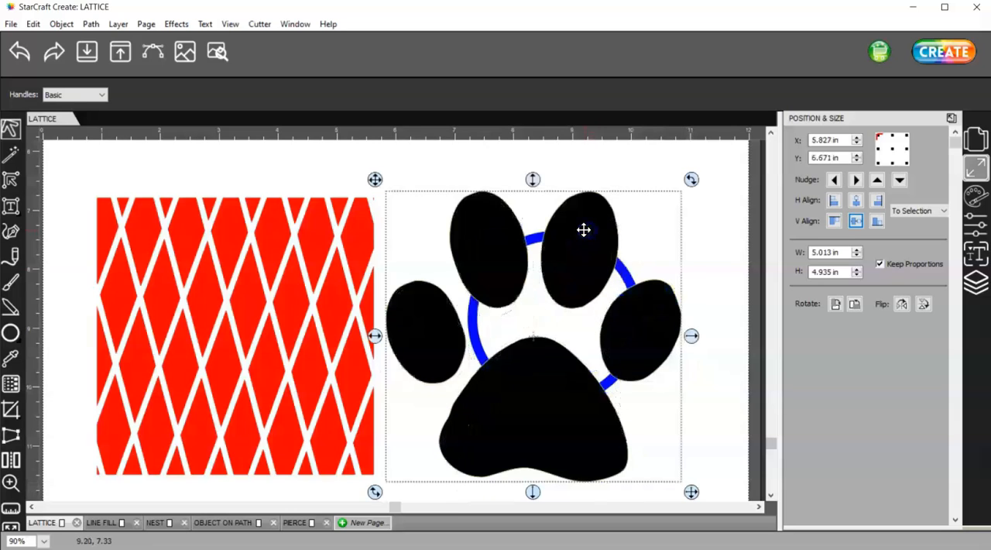
{"action": "key", "text": "Delete"}
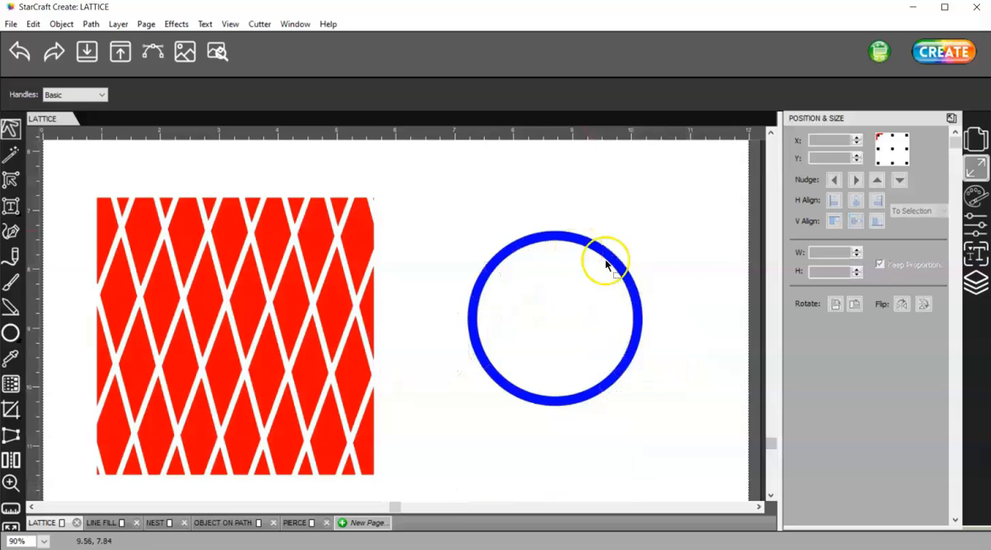
- Insert a red heart from the library's Basic Shapes and move it into the upper part of the blue ring
{"action": "left_click", "coordinate": [184, 50]}
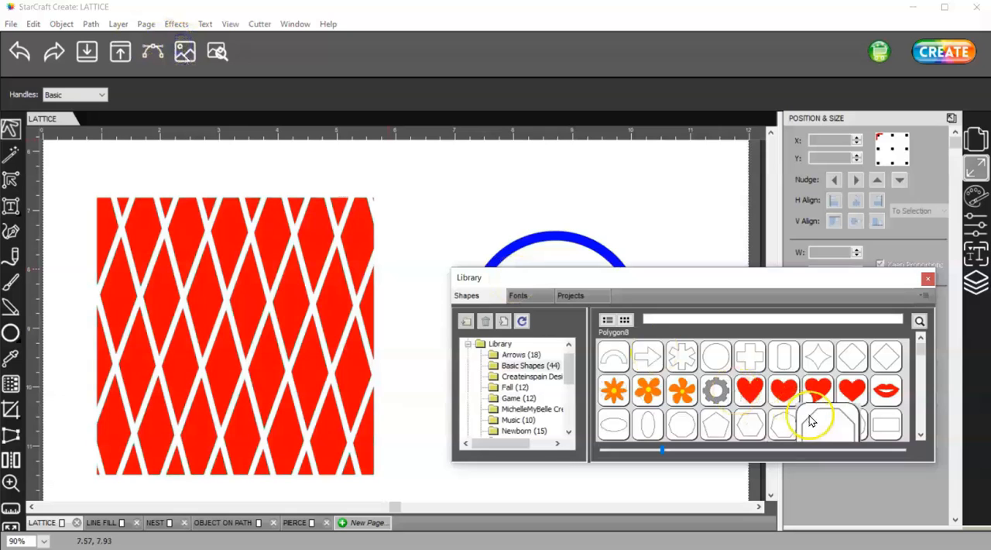
{"action": "double_click", "coordinate": [852, 391]}
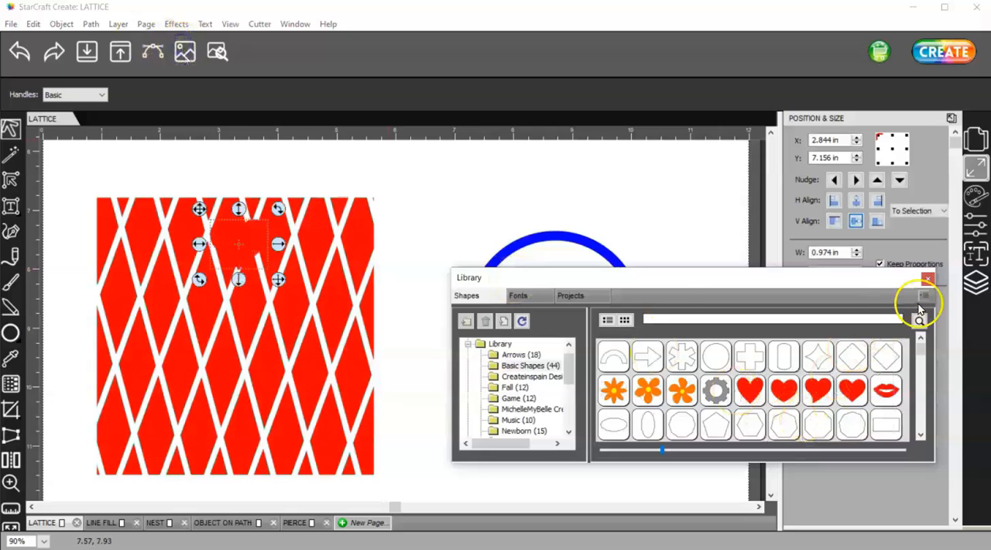
{"action": "left_click", "coordinate": [929, 280]}
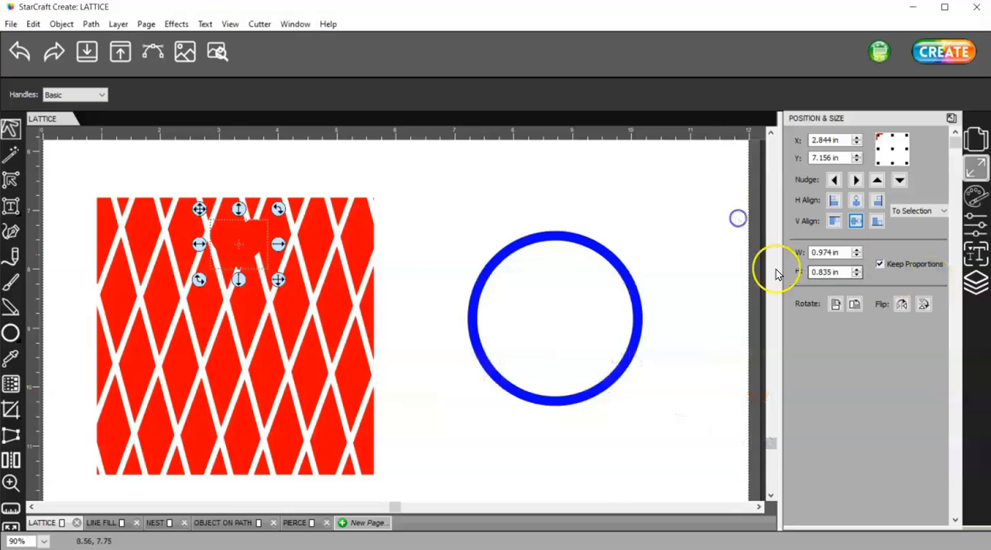
{"action": "left_click_drag", "start_coordinate": [233, 243], "coordinate": [514, 282]}
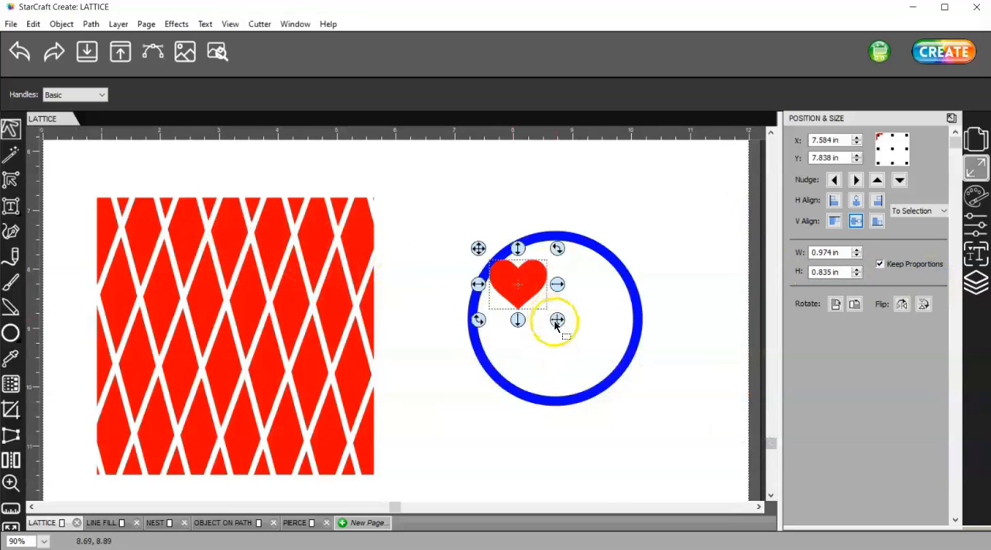
- Enlarge the heart to about 2.67 by 2.29 in and position it so its edges overlap the ring
{"action": "left_click_drag", "start_coordinate": [555, 322], "coordinate": [641, 456]}
{"action": "left_click_drag", "start_coordinate": [573, 337], "coordinate": [566, 347]}
{"action": "left_click_drag", "start_coordinate": [636, 405], "coordinate": [646, 413]}
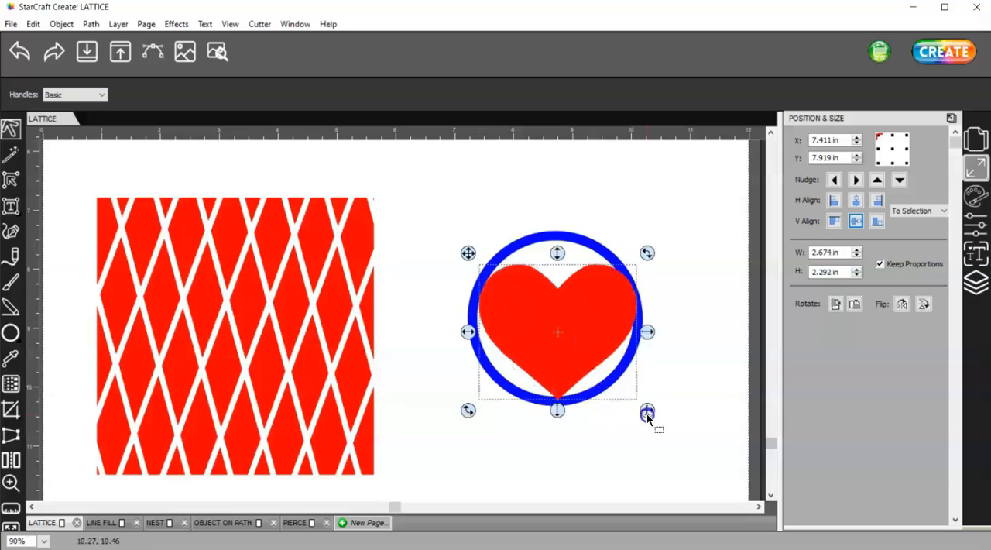
- Select the heart and the ring together and center them on each other horizontally
{"action": "left_click_drag", "start_coordinate": [436, 162], "coordinate": [690, 477]}
{"action": "left_click", "coordinate": [864, 203]}
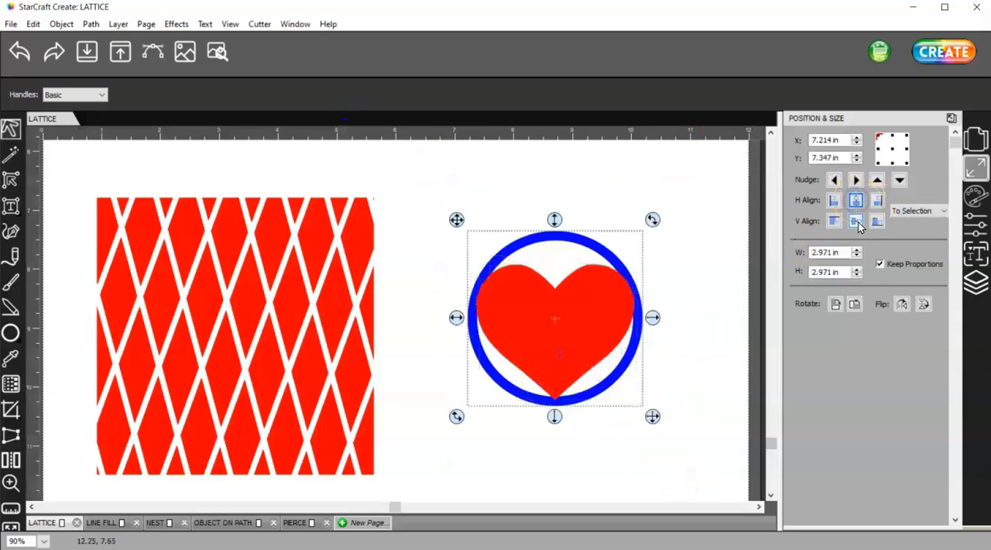
{"action": "left_click", "coordinate": [855, 221]}
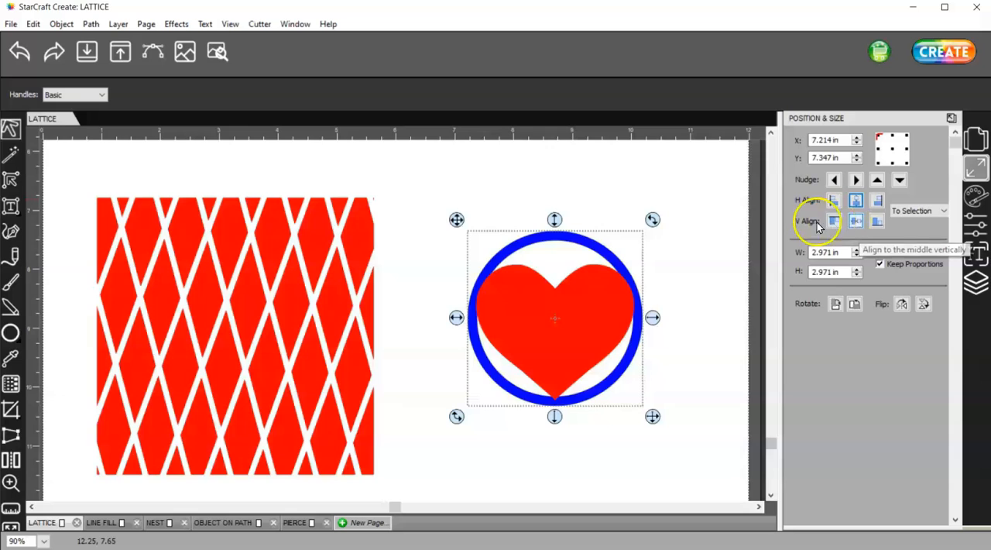
{"action": "left_click", "coordinate": [694, 216]}
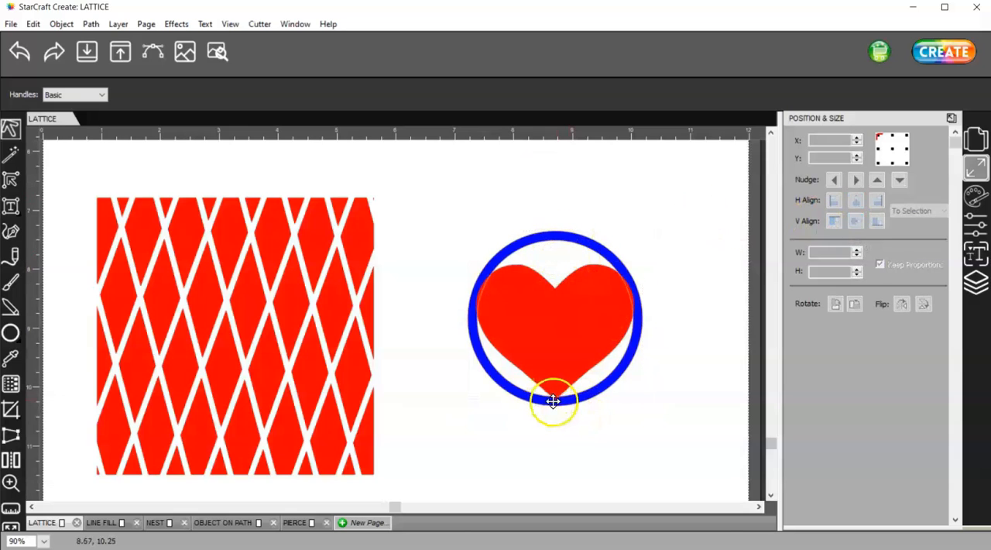
- Apply the Lattice effect to the heart with Normal lines, 0.100 in width, 0.200 in gap, angle 30 and rotation 0
{"action": "left_click", "coordinate": [550, 326]}
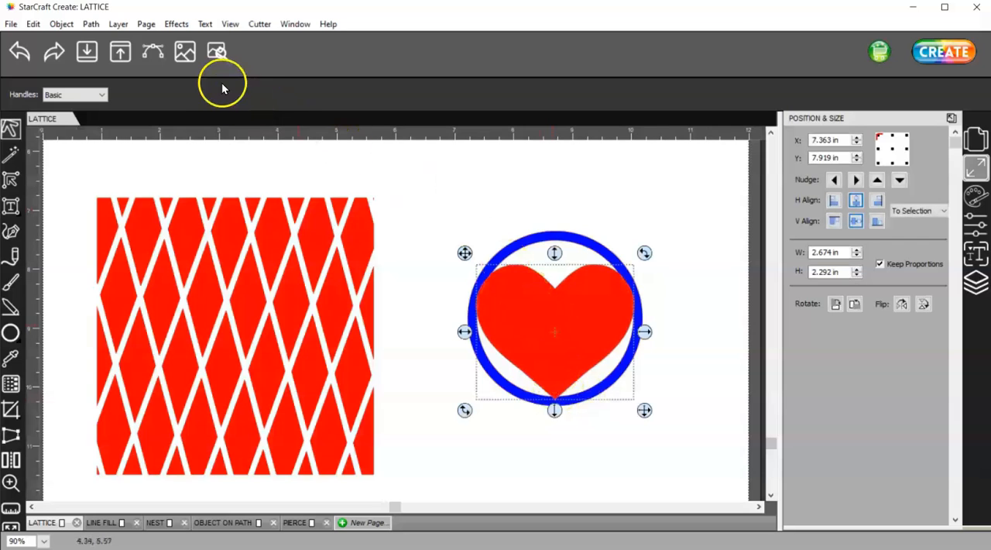
{"action": "left_click", "coordinate": [176, 24]}
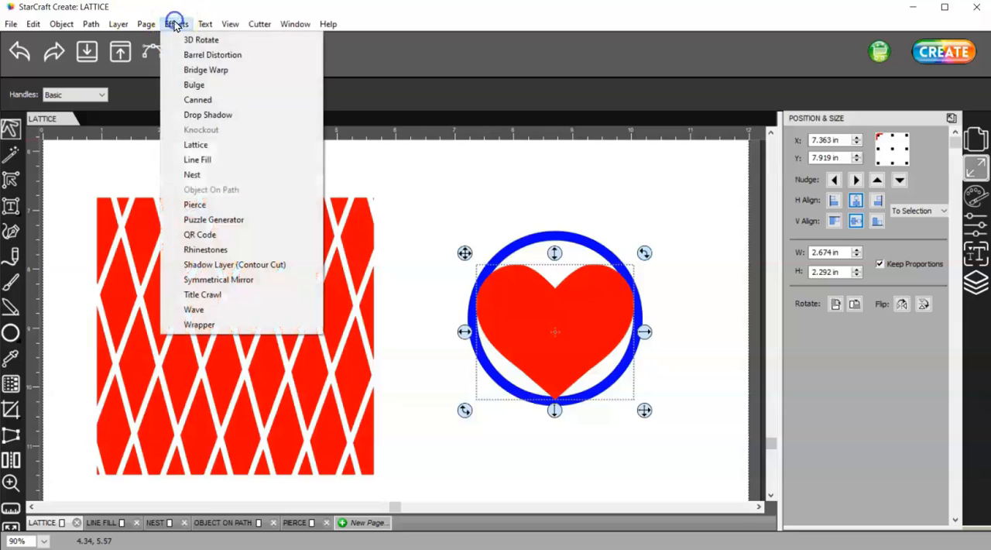
{"action": "left_click", "coordinate": [223, 145]}
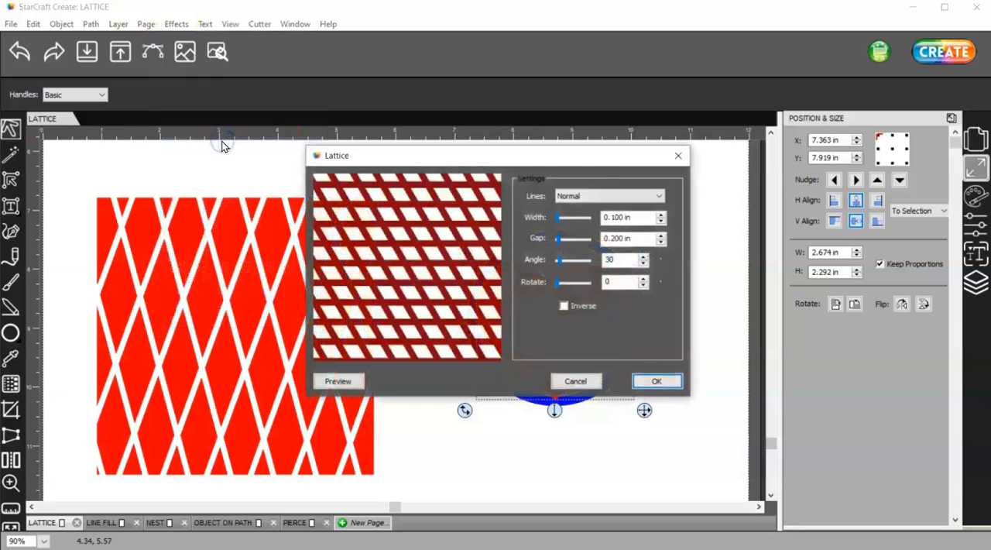
{"action": "left_click_drag", "start_coordinate": [577, 154], "coordinate": [856, 112]}
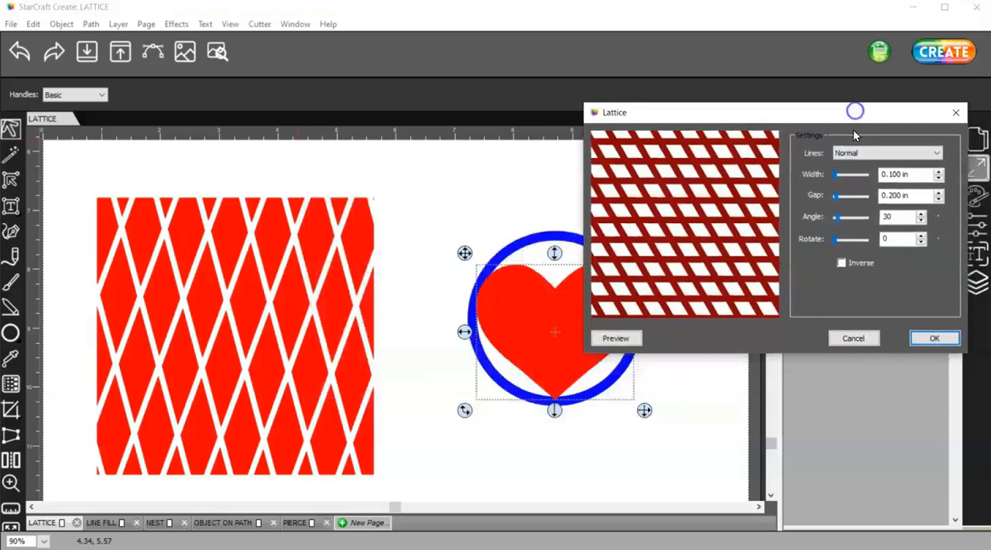
{"action": "left_click", "coordinate": [929, 339]}
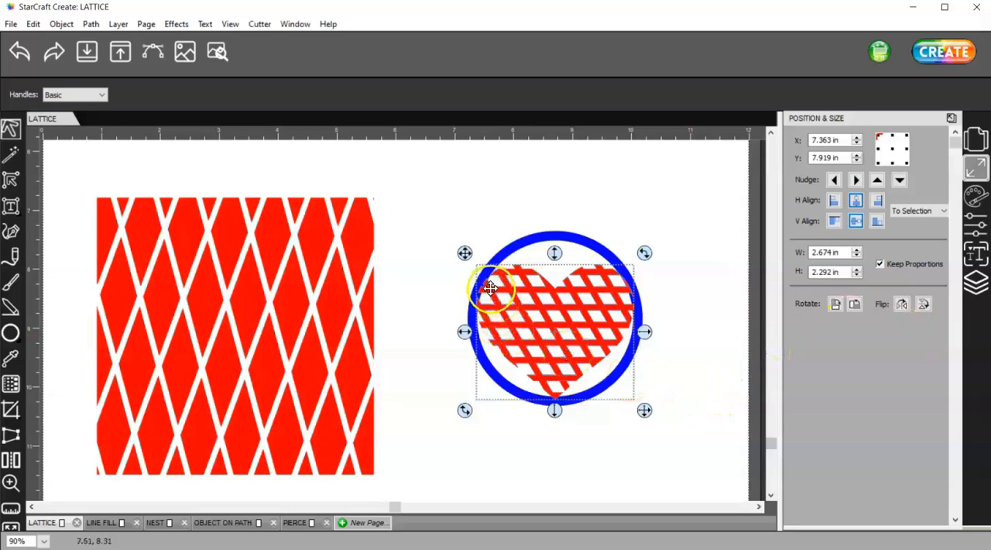
- Inspect where the lattice heart meets the ring, then undo the Lattice effect on the heart
{"action": "scroll", "coordinate": [593, 309], "scroll_direction": "up", "scroll_amount": 2}
{"action": "scroll", "coordinate": [673, 310], "scroll_direction": "up", "scroll_amount": 3}
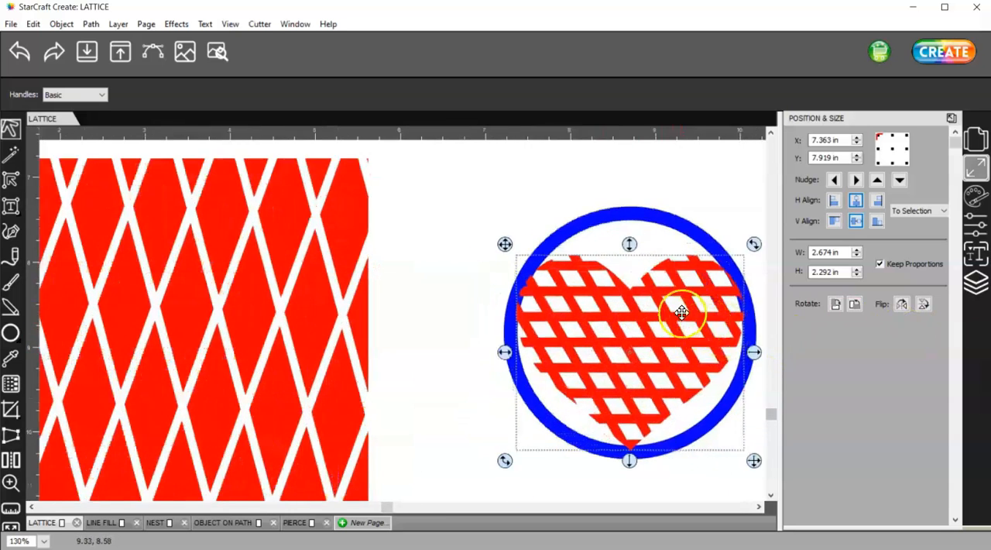
{"action": "left_click_drag", "start_coordinate": [383, 506], "coordinate": [552, 507]}
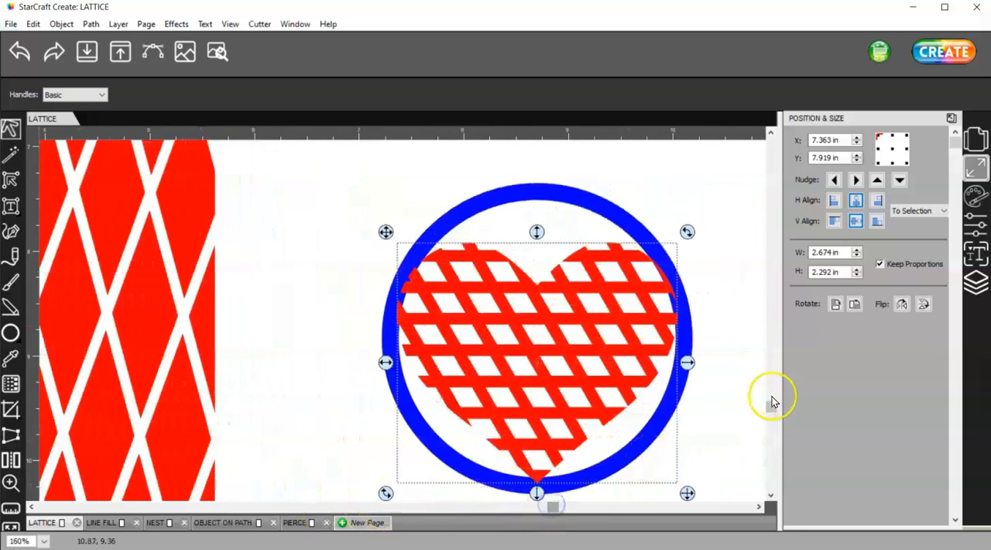
{"action": "left_click_drag", "start_coordinate": [769, 405], "coordinate": [769, 422]}
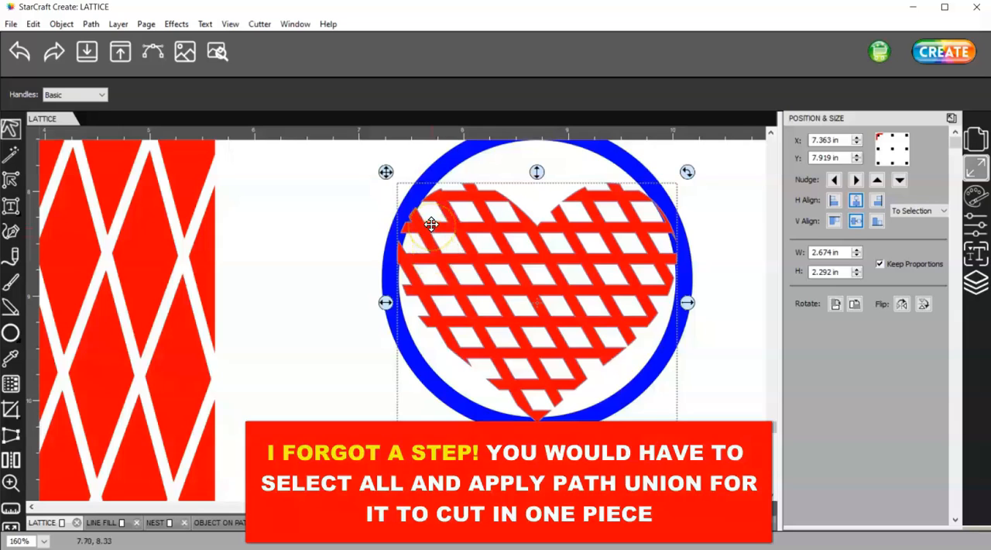
{"action": "left_click", "coordinate": [20, 51]}
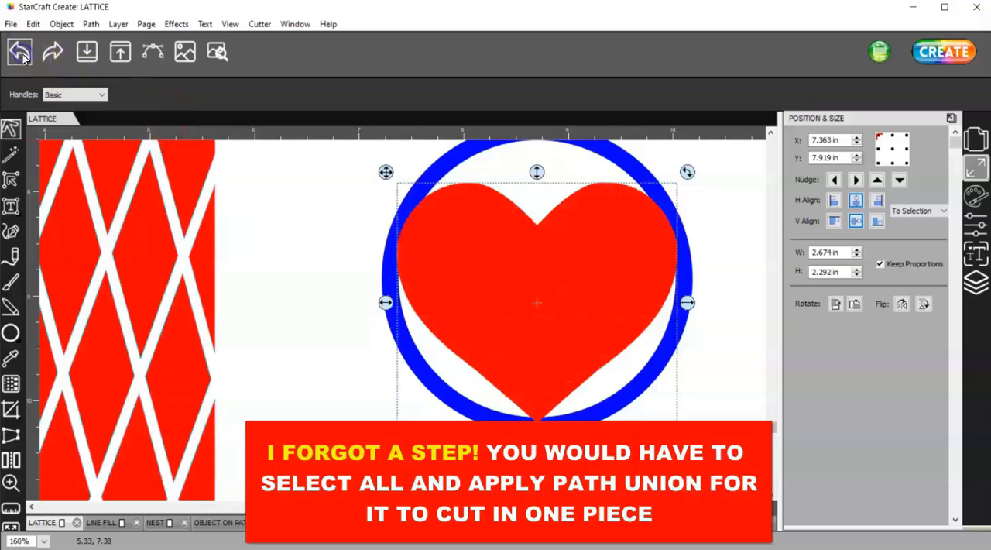
- Apply the Lattice effect to the heart with the Inverse option enabled
{"action": "left_click", "coordinate": [176, 25]}
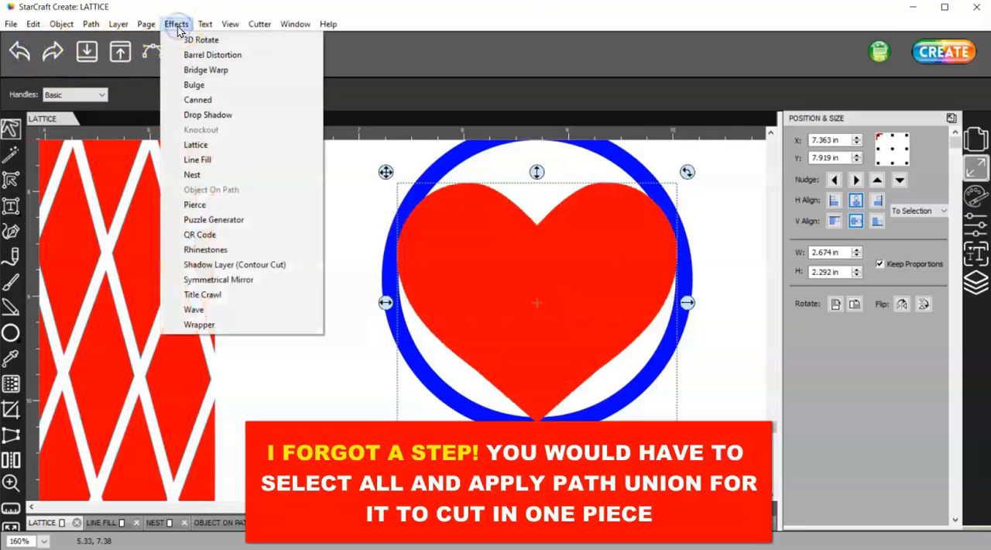
{"action": "left_click", "coordinate": [239, 148]}
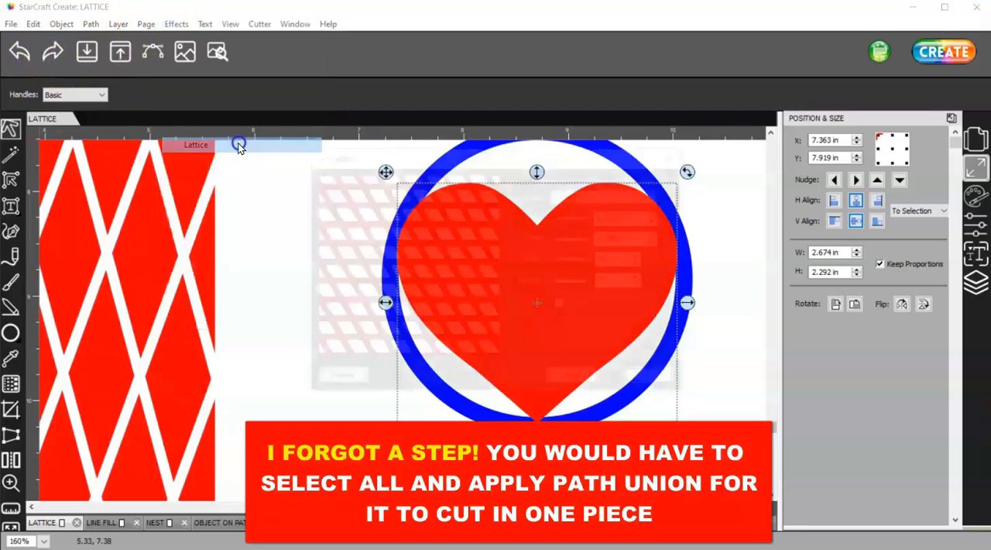
{"action": "left_click", "coordinate": [562, 306]}
{"action": "left_click", "coordinate": [657, 381]}
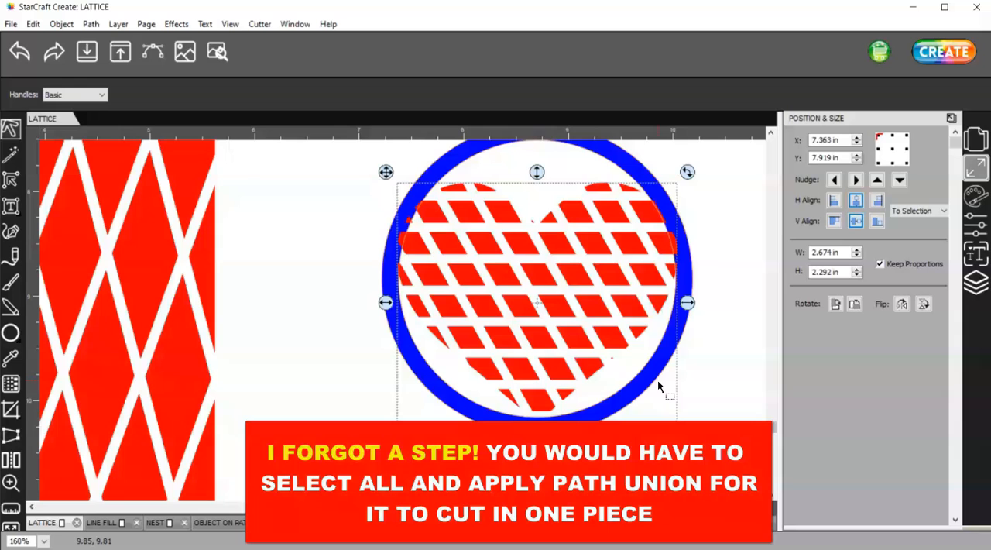
- Preview the cut lines of the inverse lattice heart, then undo its Lattice effect
{"action": "left_click", "coordinate": [218, 51]}
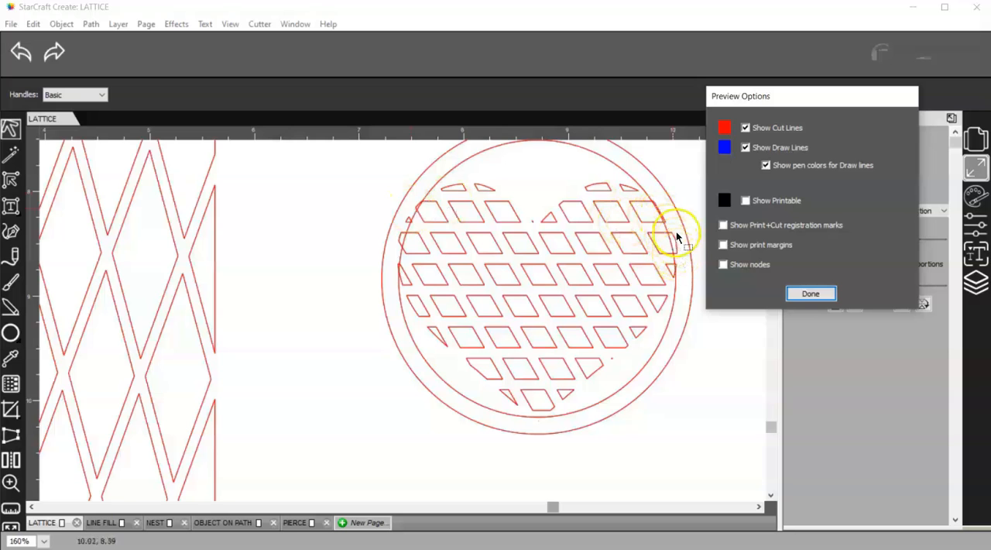
{"action": "left_click", "coordinate": [811, 293]}
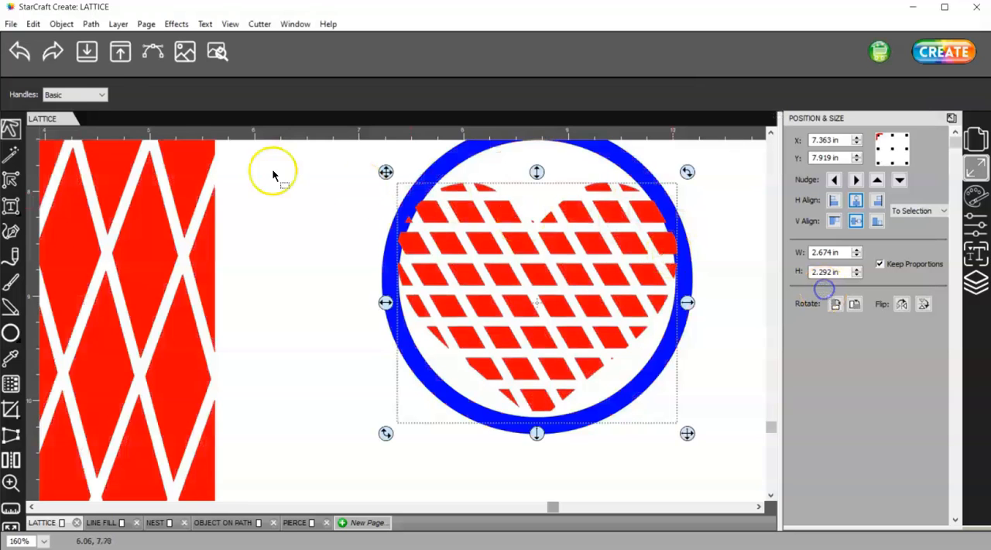
{"action": "left_click", "coordinate": [21, 51]}
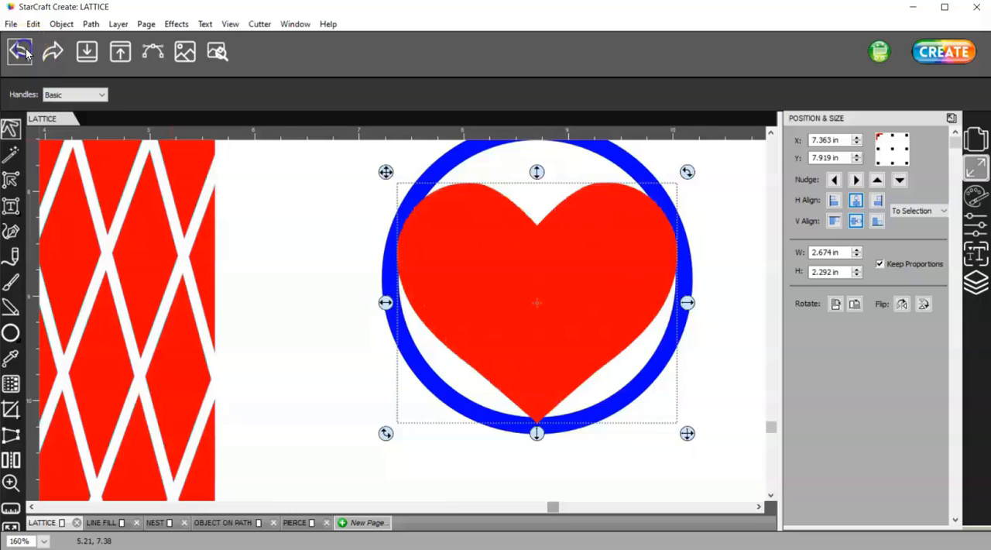
- Open the Lattice effect settings for the solid red heart inside the ring once more
{"action": "left_click", "coordinate": [176, 24]}
{"action": "left_click", "coordinate": [221, 149]}
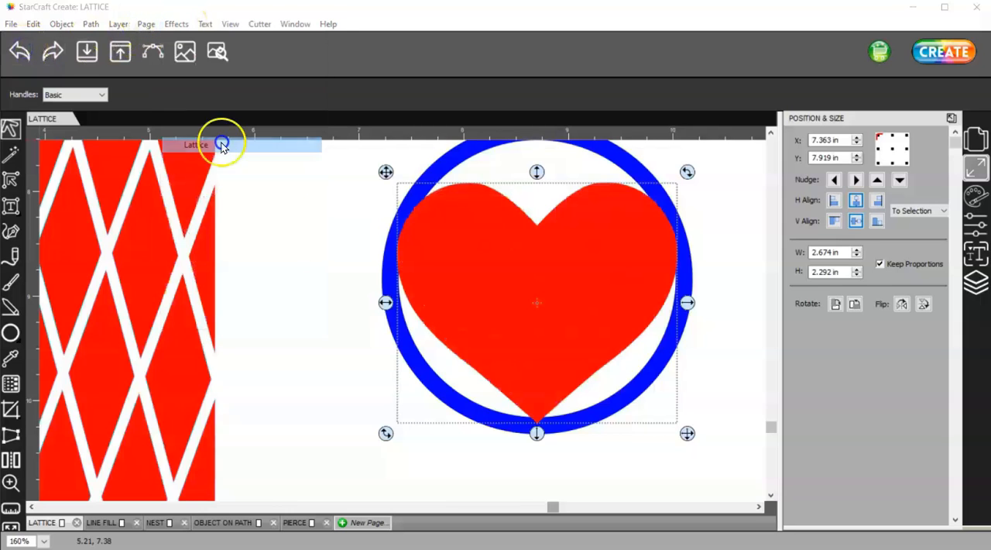
{"action": "left_click", "coordinate": [658, 379]}
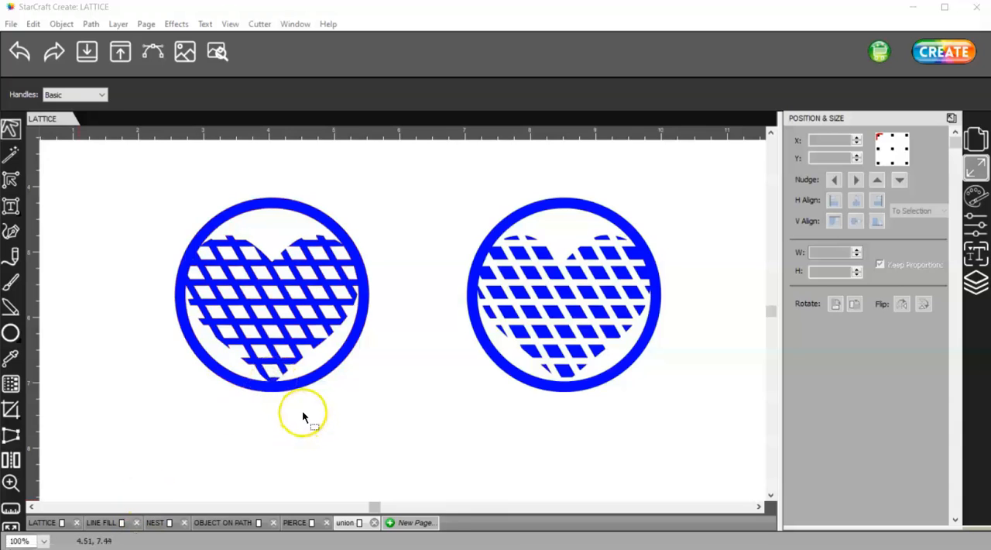
- Select both lattice heart-and-ring designs on the union page and change their fill colour to red (FF0000)
{"action": "left_click_drag", "start_coordinate": [159, 155], "coordinate": [709, 428]}
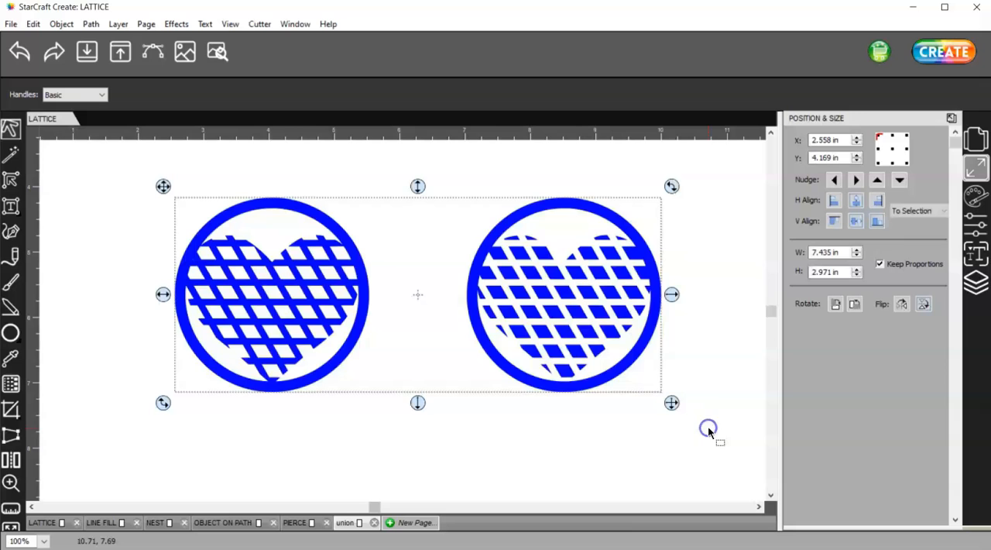
{"action": "left_click", "coordinate": [975, 194]}
{"action": "left_click", "coordinate": [910, 141]}
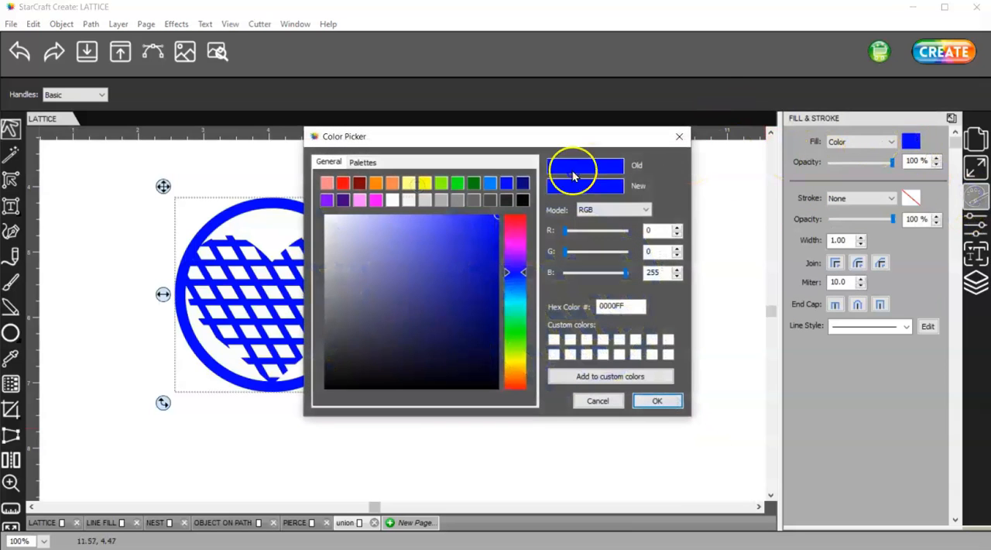
{"action": "left_click", "coordinate": [344, 185]}
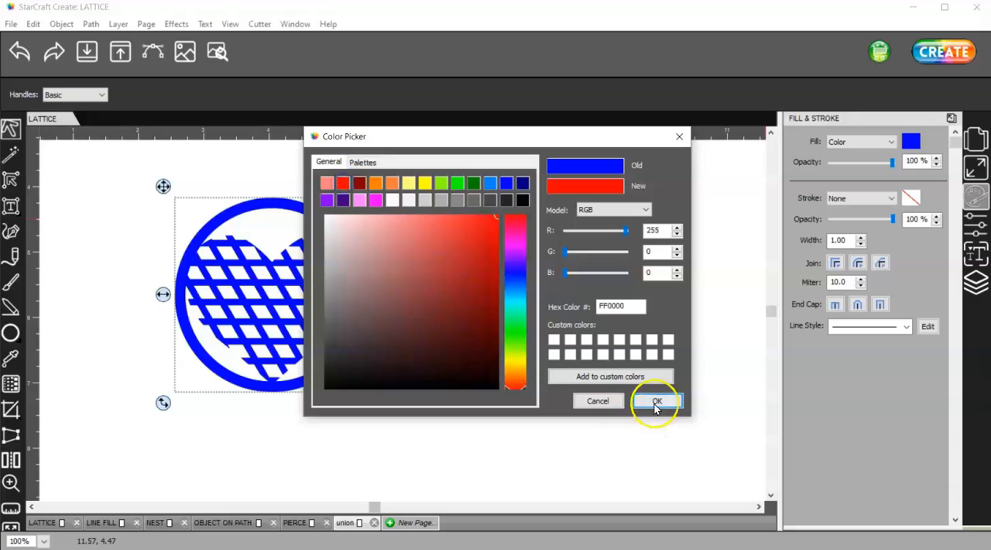
{"action": "left_click", "coordinate": [656, 401]}
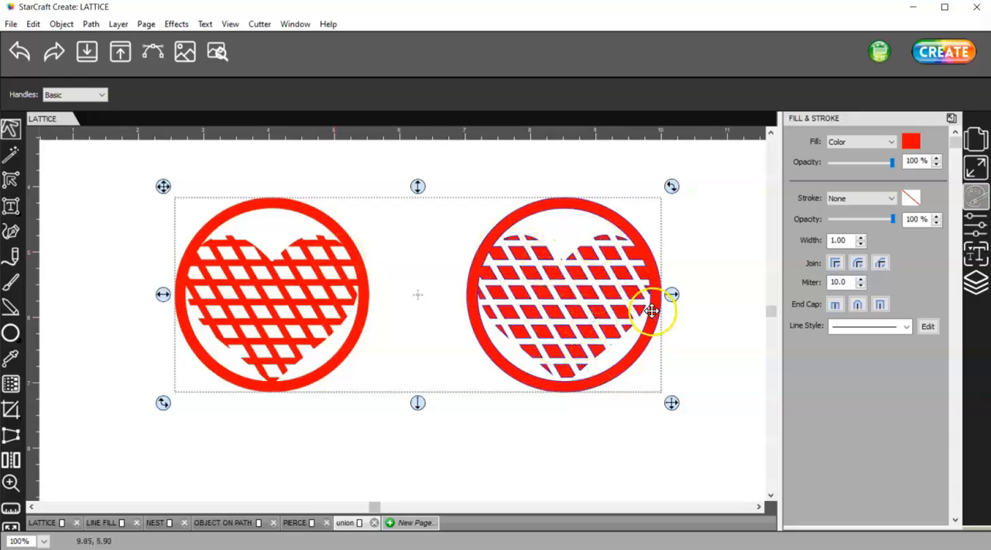
- Preview the cut lines of both lattice heart designs, then close the preview and clear the selection
{"action": "left_click", "coordinate": [217, 51]}
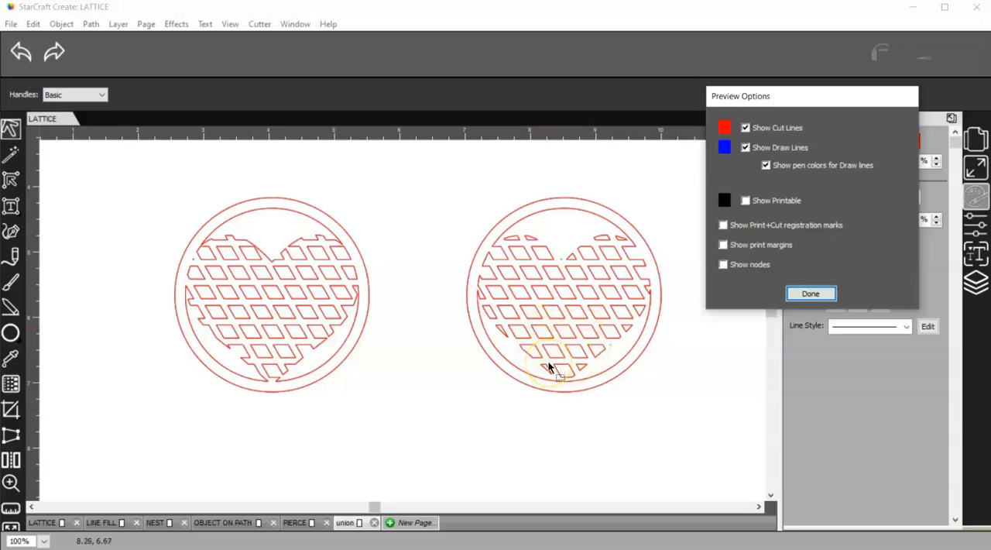
{"action": "left_click", "coordinate": [811, 293]}
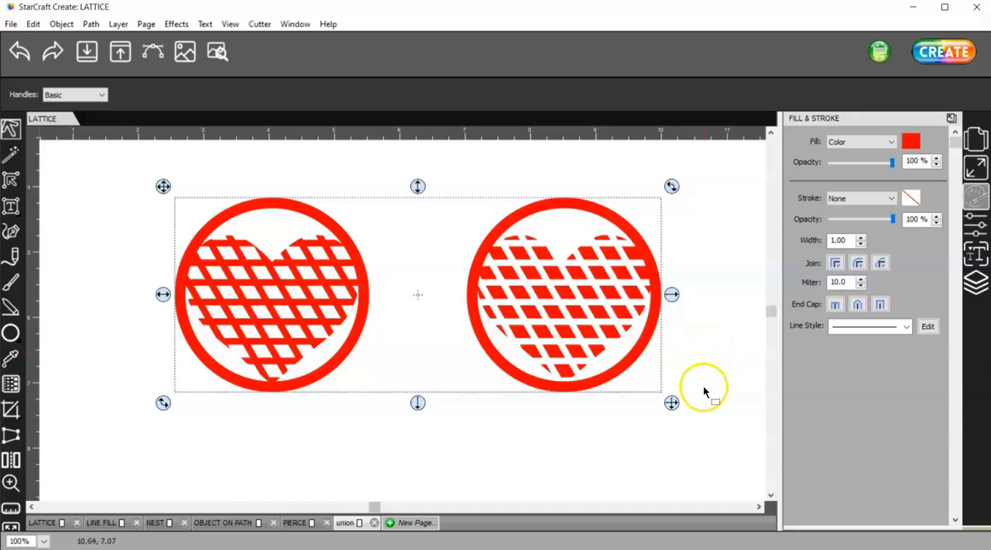
{"action": "left_click", "coordinate": [619, 446]}
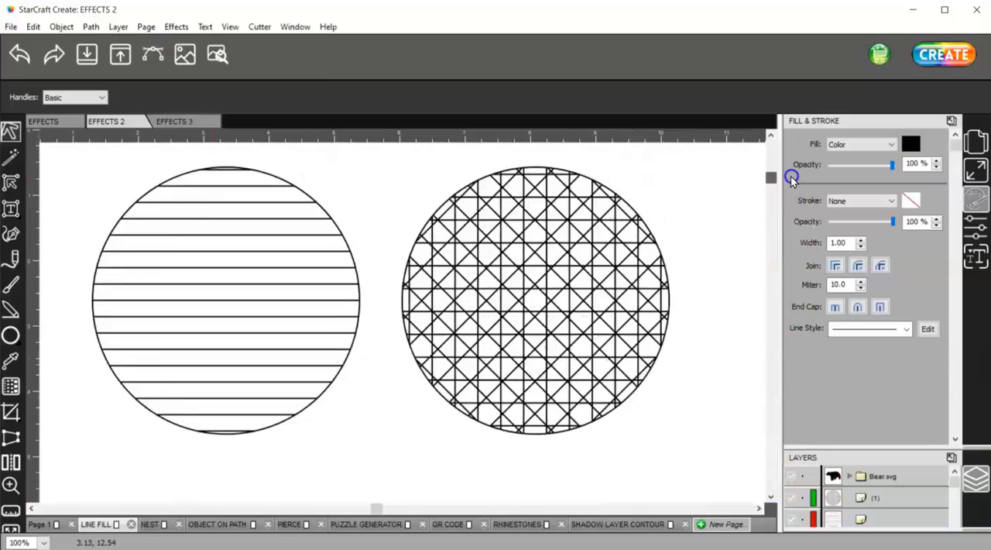
- Open the Line Fill effect for the black bear silhouette, uncover the artwork and enable Auto Preview
{"action": "left_click_drag", "start_coordinate": [776, 175], "coordinate": [767, 437]}
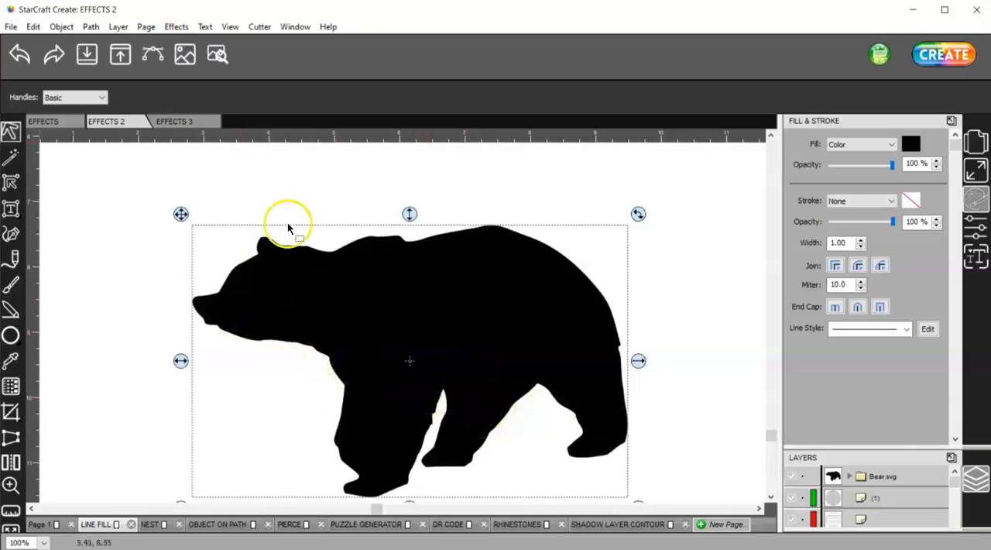
{"action": "left_click", "coordinate": [178, 29]}
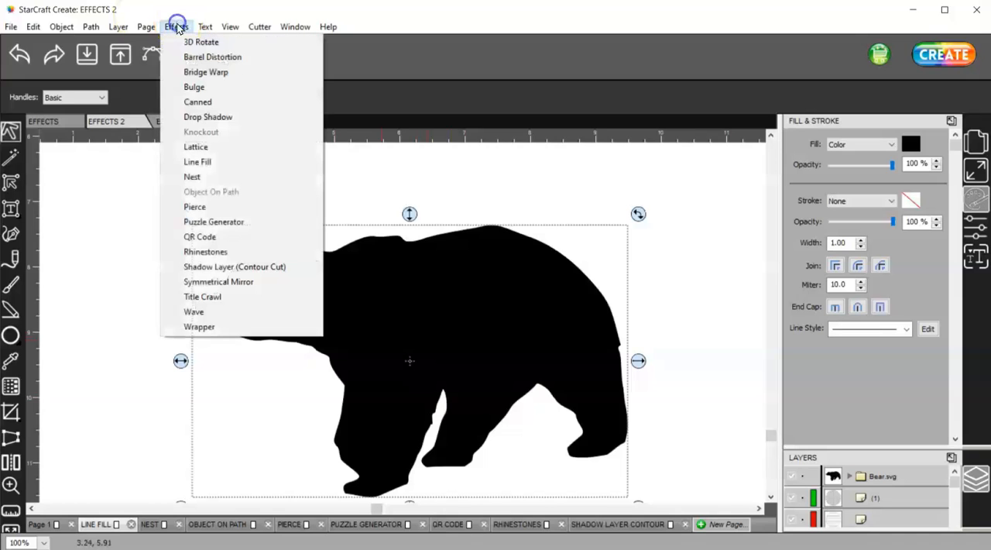
{"action": "left_click", "coordinate": [215, 162]}
{"action": "left_click_drag", "start_coordinate": [432, 204], "coordinate": [707, 119]}
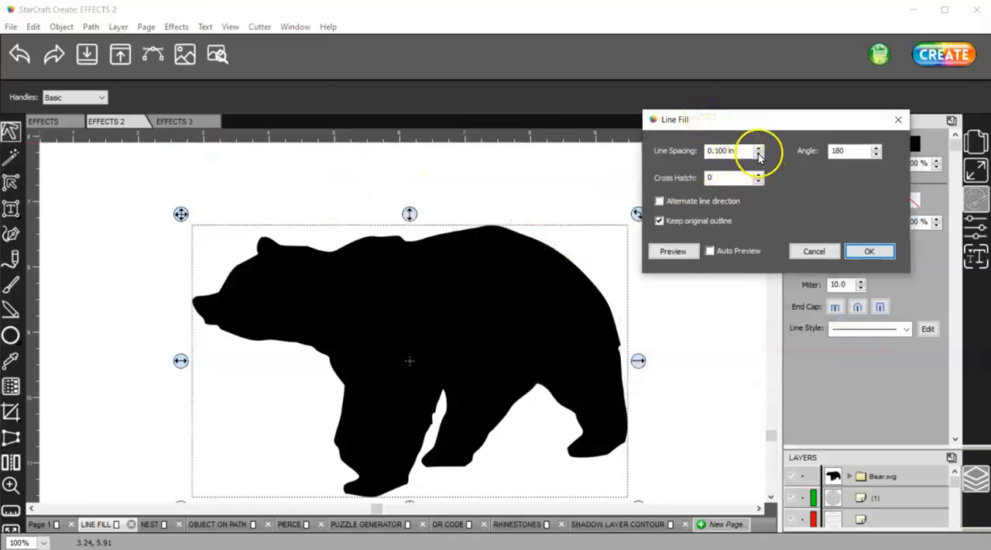
{"action": "left_click", "coordinate": [709, 250]}
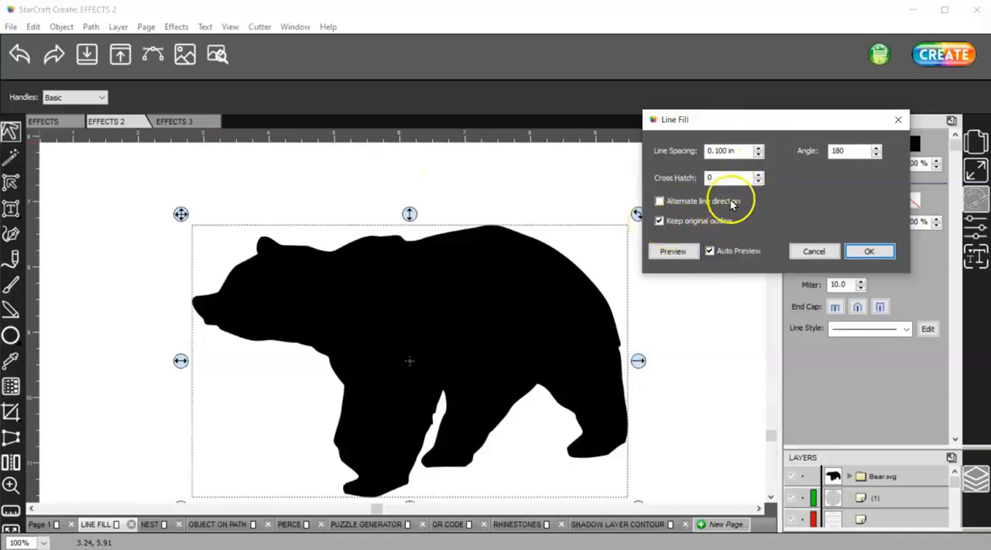
- Try line spacings of 0.200 in and 0.300 in on the bear, then return the spacing to 0.100 in
{"action": "left_click", "coordinate": [759, 147]}
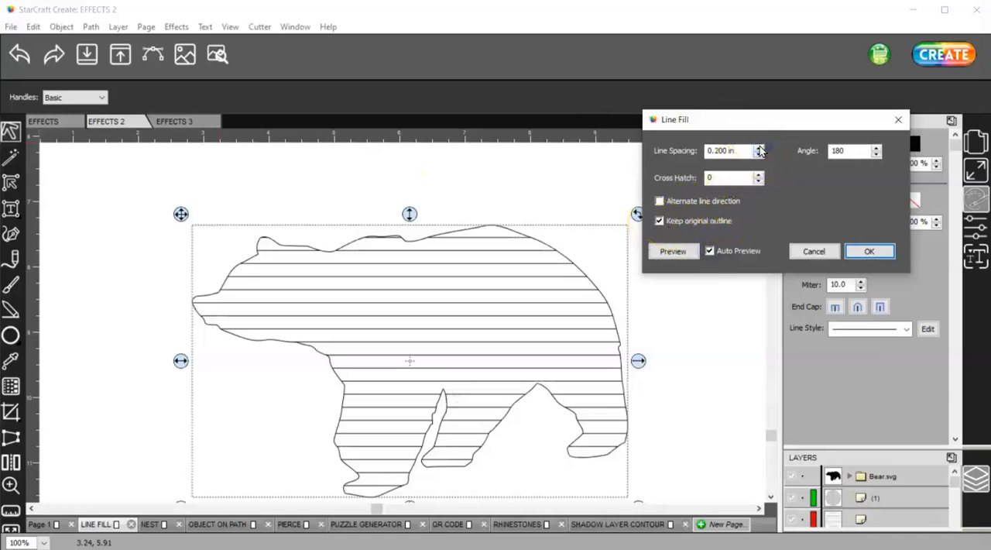
{"action": "left_click", "coordinate": [760, 153]}
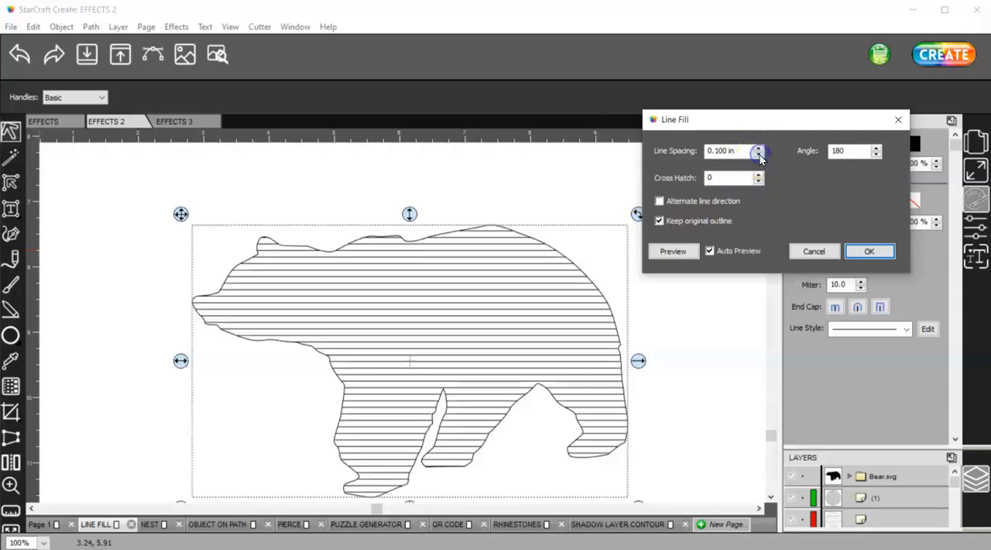
{"action": "left_click", "coordinate": [759, 147]}
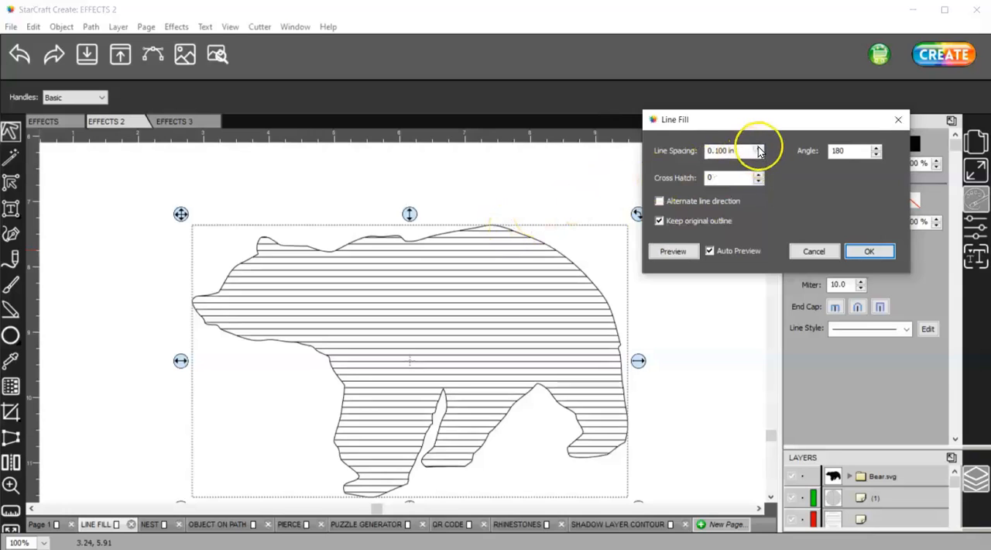
{"action": "left_click", "coordinate": [759, 147]}
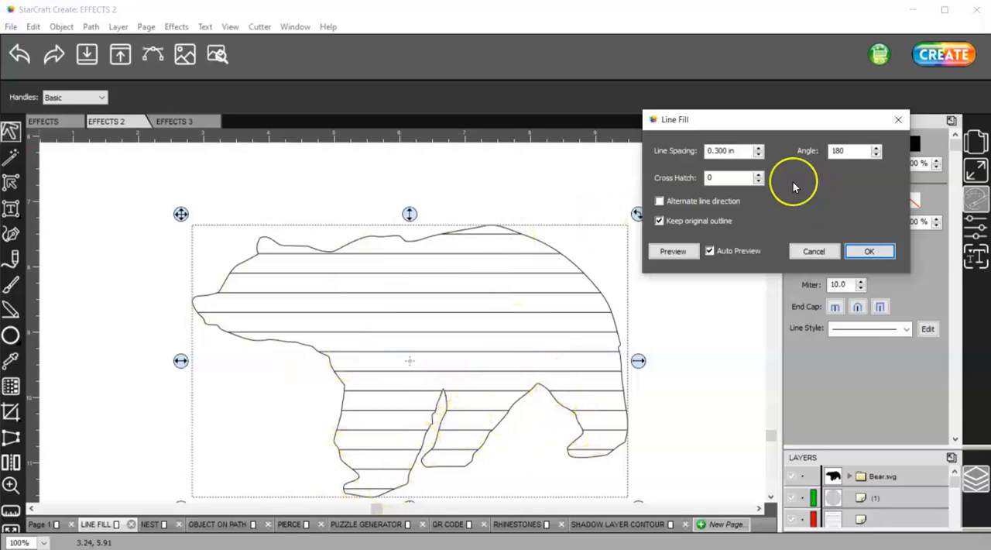
{"action": "left_click", "coordinate": [758, 154]}
{"action": "left_click", "coordinate": [759, 154]}
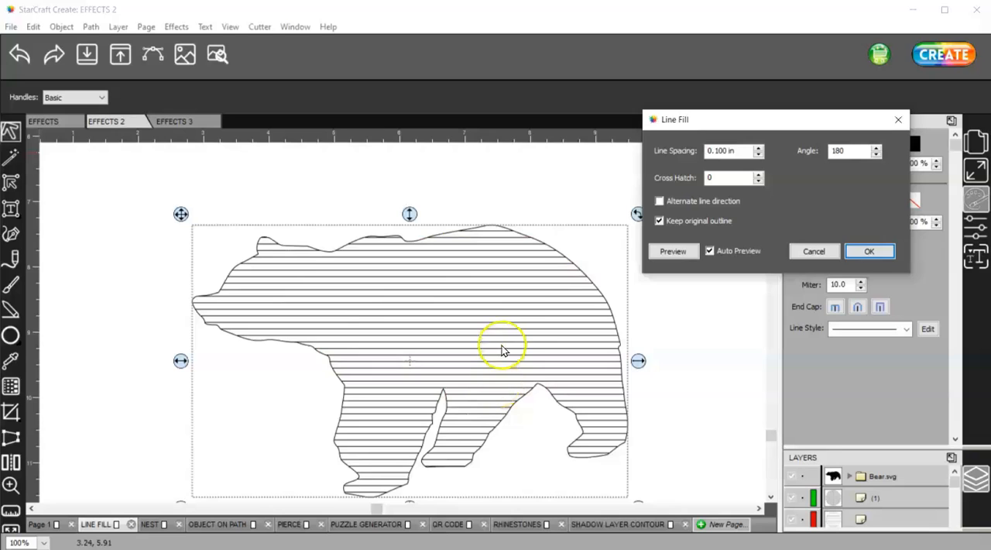
- Set the angle of the bear's fill lines to 225
{"action": "left_click", "coordinate": [876, 148]}
{"action": "left_click", "coordinate": [877, 148]}
{"action": "left_click", "coordinate": [876, 148]}
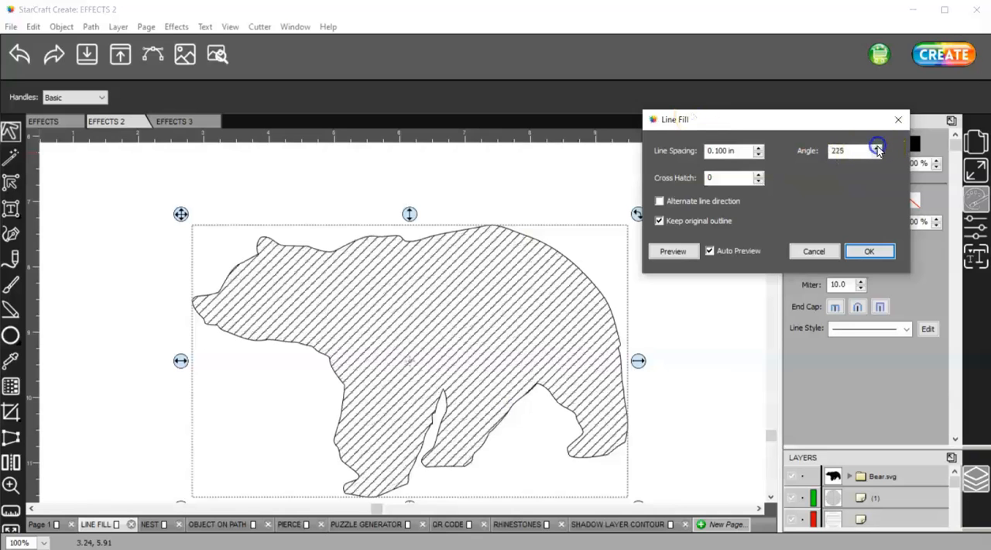
- Set the bear's Cross Hatch value to 2, then reduce it to 1
{"action": "left_click", "coordinate": [758, 174]}
{"action": "left_click", "coordinate": [759, 175]}
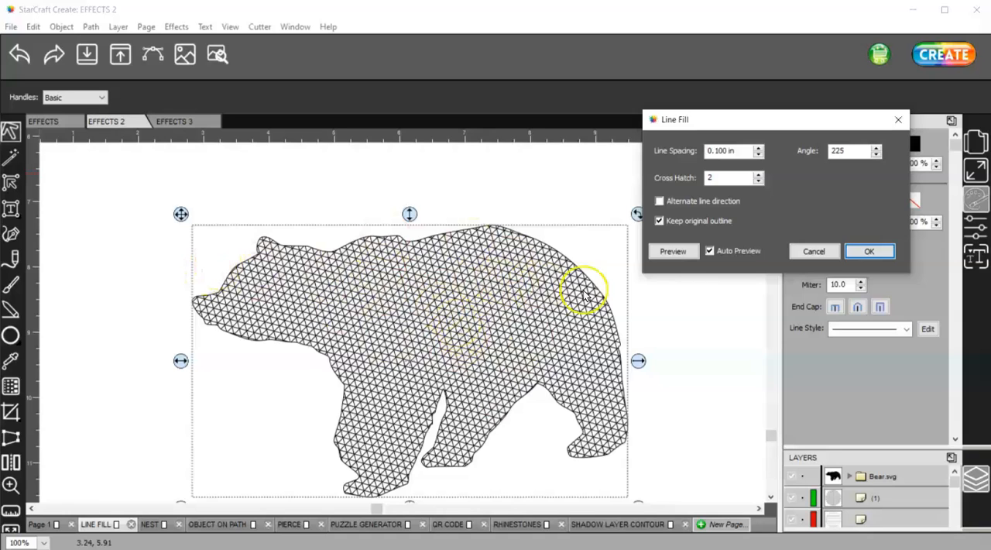
{"action": "left_click", "coordinate": [759, 182]}
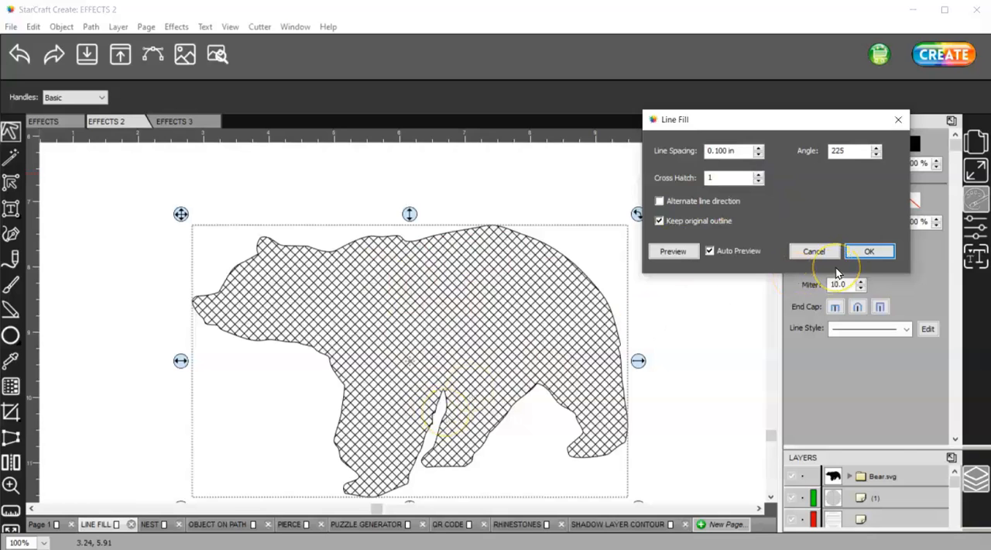
{"action": "left_click", "coordinate": [759, 181]}
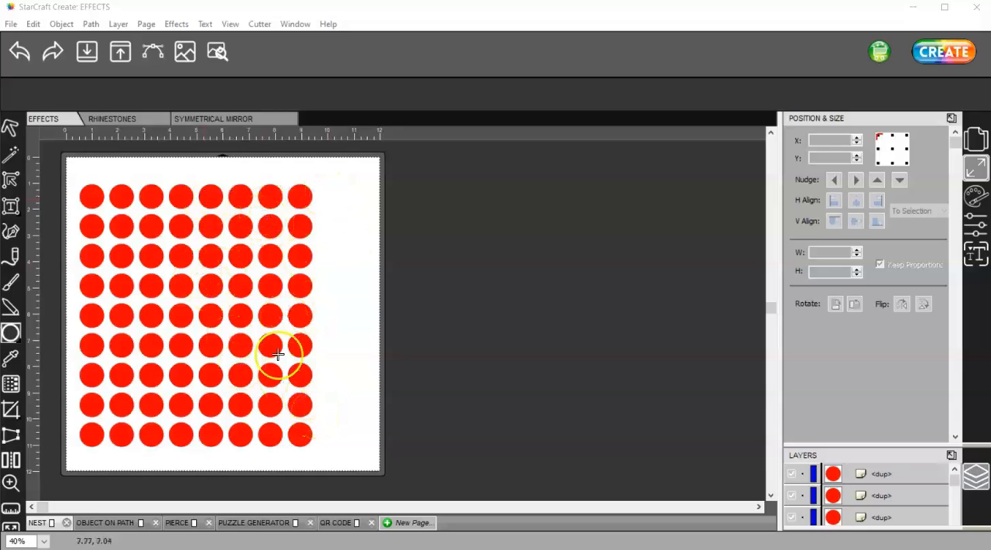
- Apply the Nest effect to the red circles with a 12.000 by 12.000 in area, 0.100 in spacing, 4 max rotations and fit threshold 10
{"action": "left_click", "coordinate": [176, 24]}
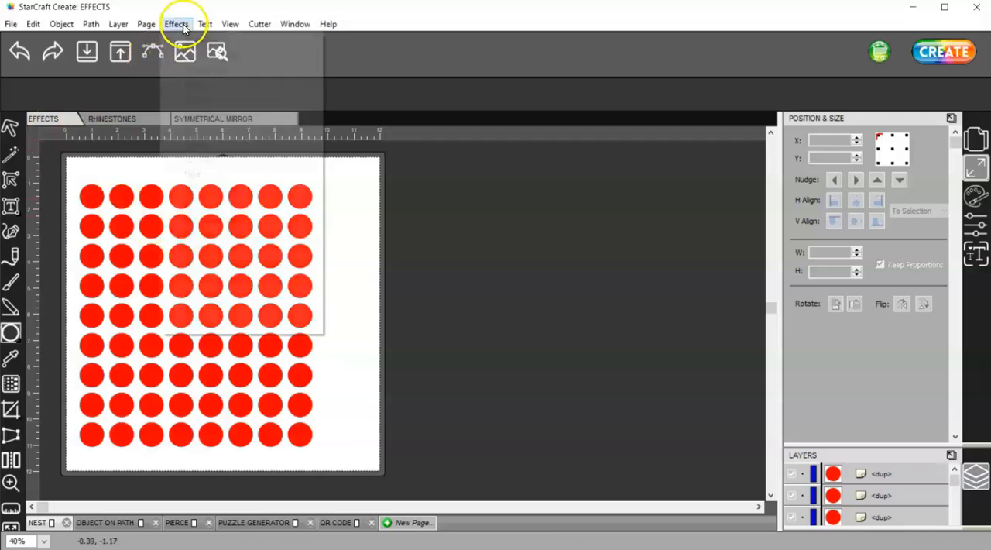
{"action": "left_click", "coordinate": [193, 175]}
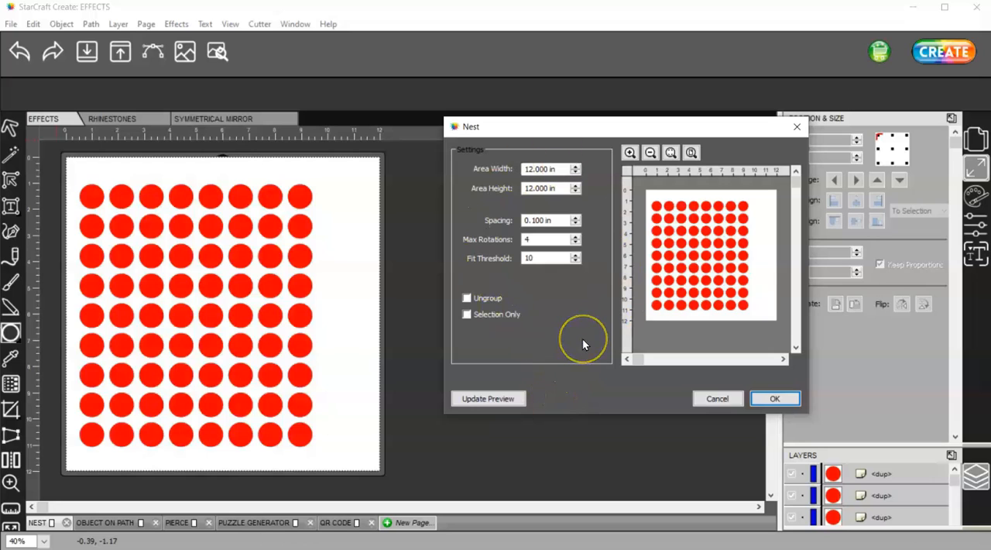
{"action": "left_click", "coordinate": [773, 400]}
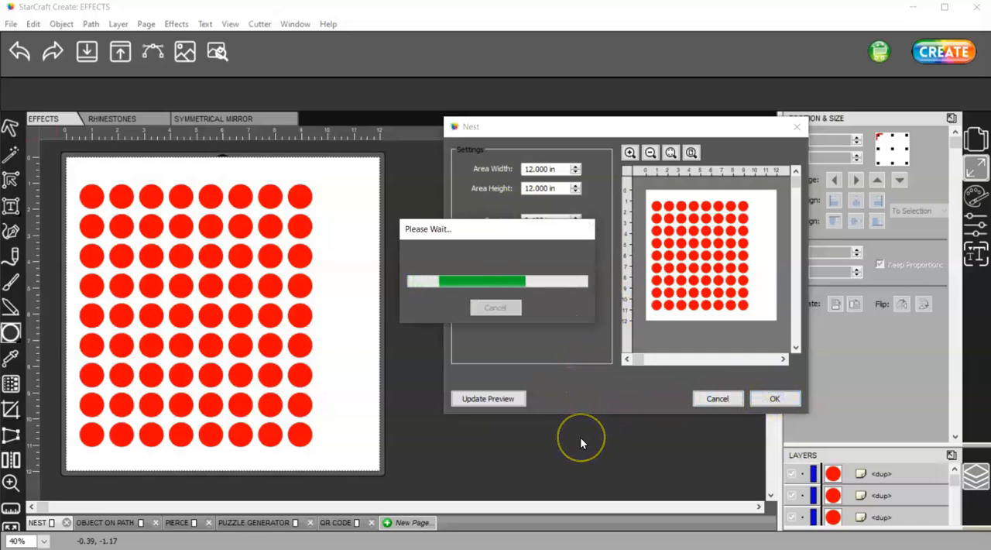